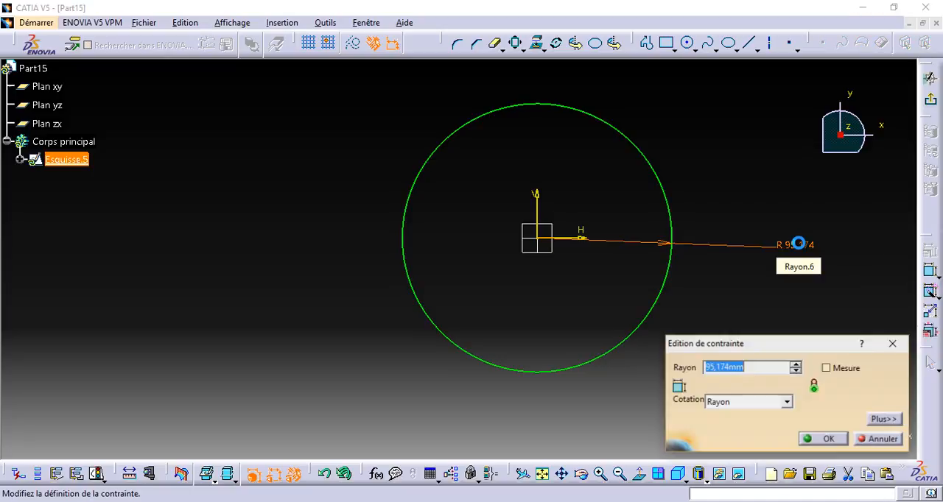
Set the circle's radius to 50 mm and sketch a smaller concentric circle inside it, centred on the origin.
{"action": "key", "text": "Return"}
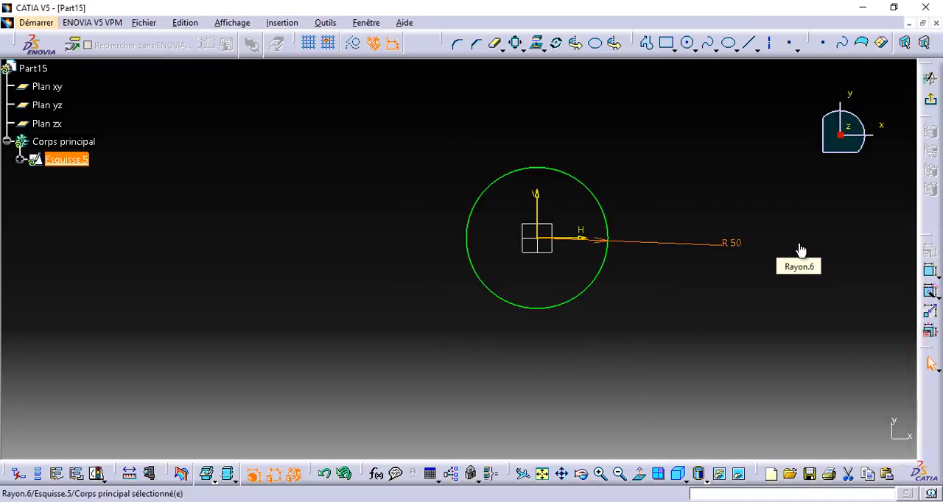
{"action": "left_click", "coordinate": [687, 45]}
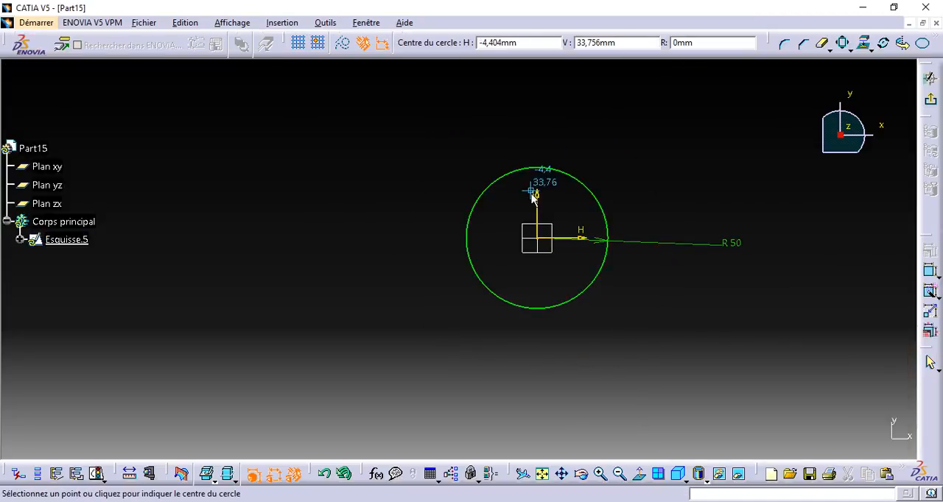
{"action": "left_click", "coordinate": [545, 245]}
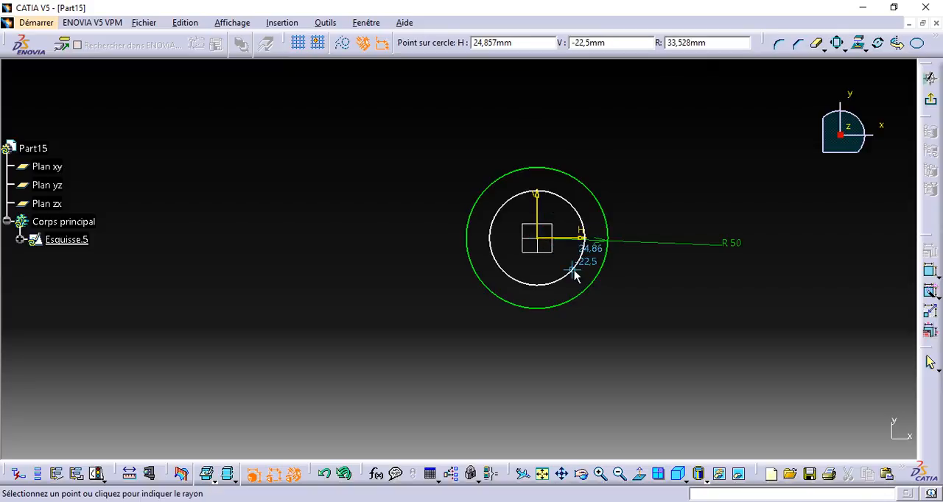
{"action": "left_click", "coordinate": [582, 278]}
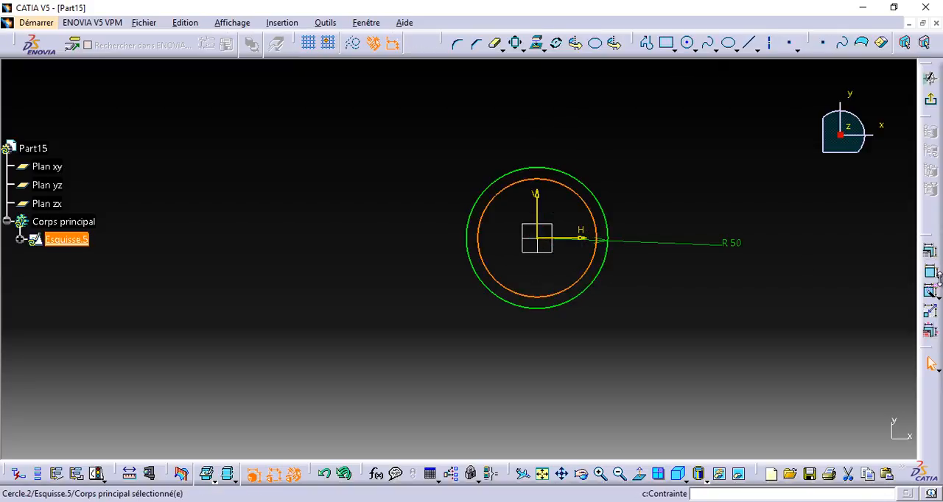
Add a radius constraint to the inner circle and set it to 45 mm.
{"action": "left_click", "coordinate": [931, 271]}
{"action": "left_click", "coordinate": [814, 278]}
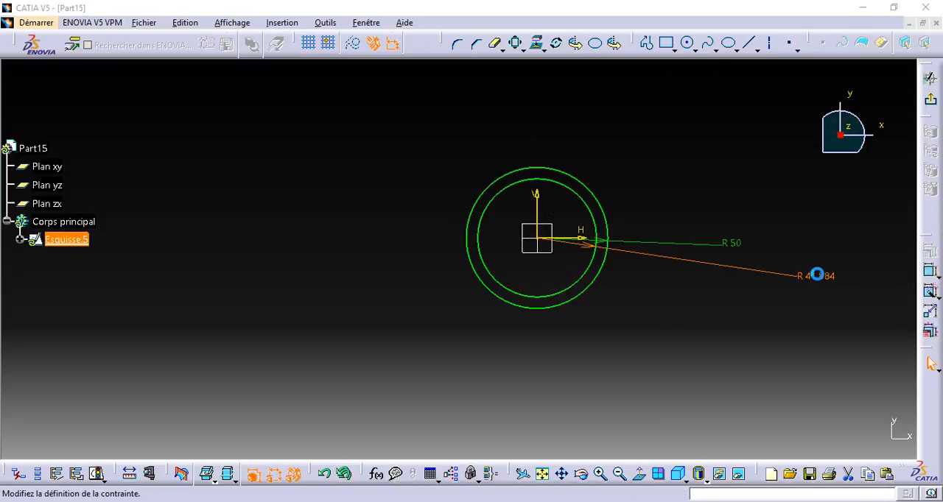
{"action": "double_click", "coordinate": [819, 279]}
{"action": "type", "text": "45"}
{"action": "key", "text": "Return"}
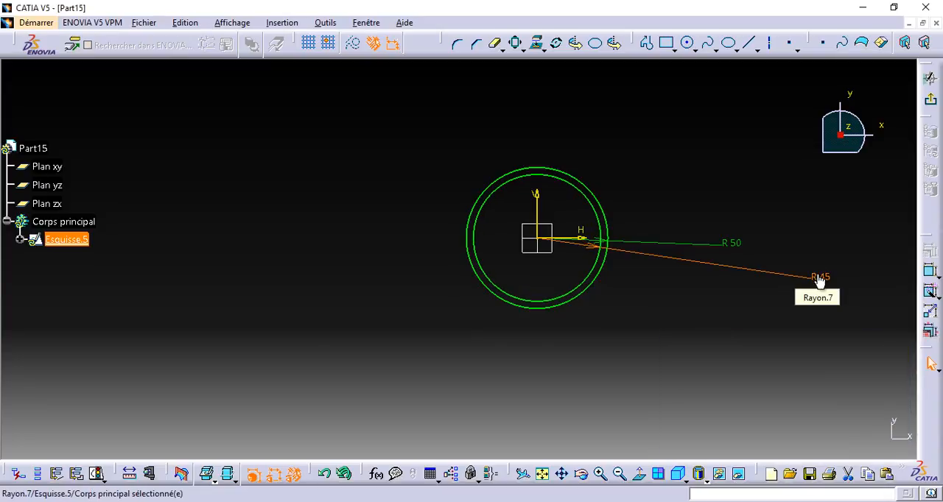
Exit the sketch and multi-extrude its two domains, the inner disc by 20 mm and the outer ring by 2 mm.
{"action": "left_click", "coordinate": [929, 78]}
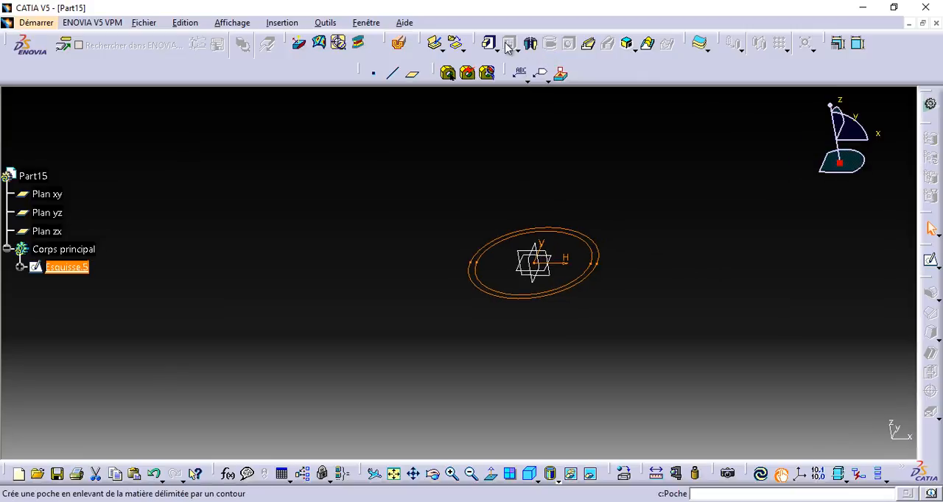
{"action": "left_click", "coordinate": [497, 51]}
{"action": "left_click", "coordinate": [508, 106]}
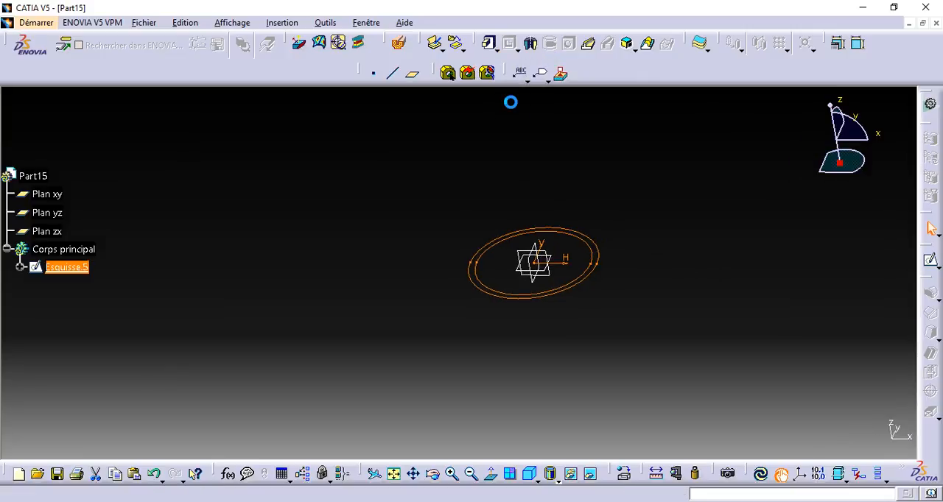
{"action": "left_click", "coordinate": [803, 313]}
{"action": "left_click", "coordinate": [830, 252]}
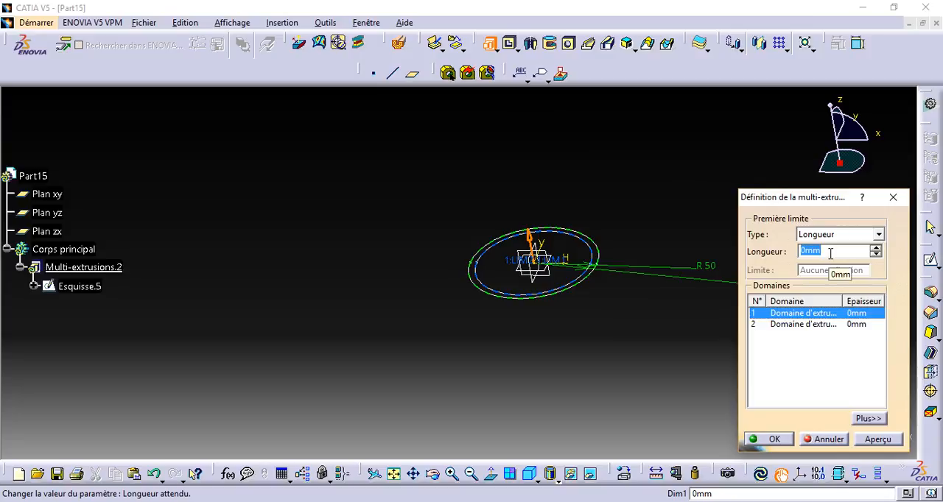
{"action": "left_click", "coordinate": [799, 325]}
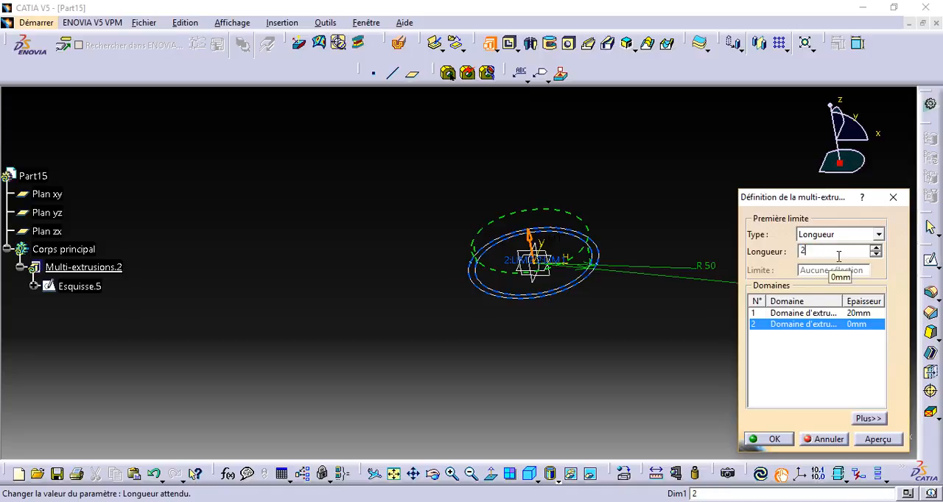
{"action": "key", "text": "Return"}
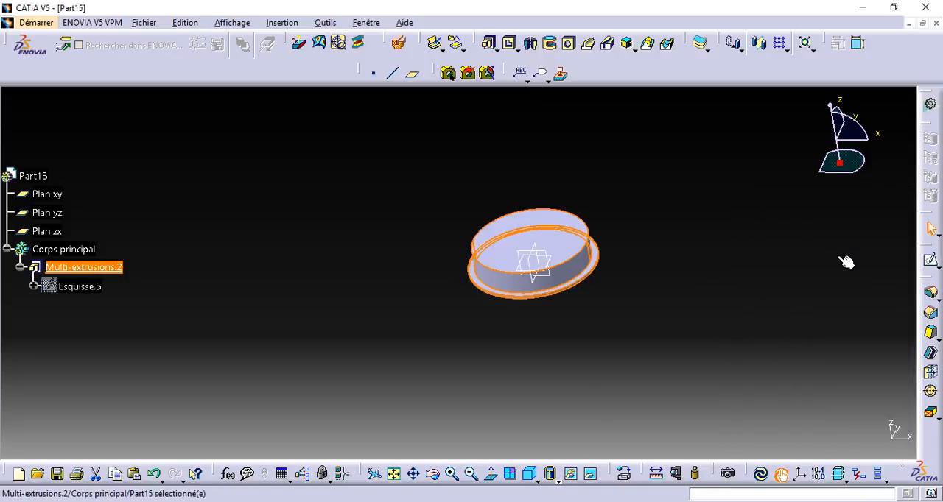
Create a sketch on the raised disc's top face and project the base flange's outer edge into it.
{"action": "left_click", "coordinate": [729, 279]}
{"action": "left_click", "coordinate": [569, 227]}
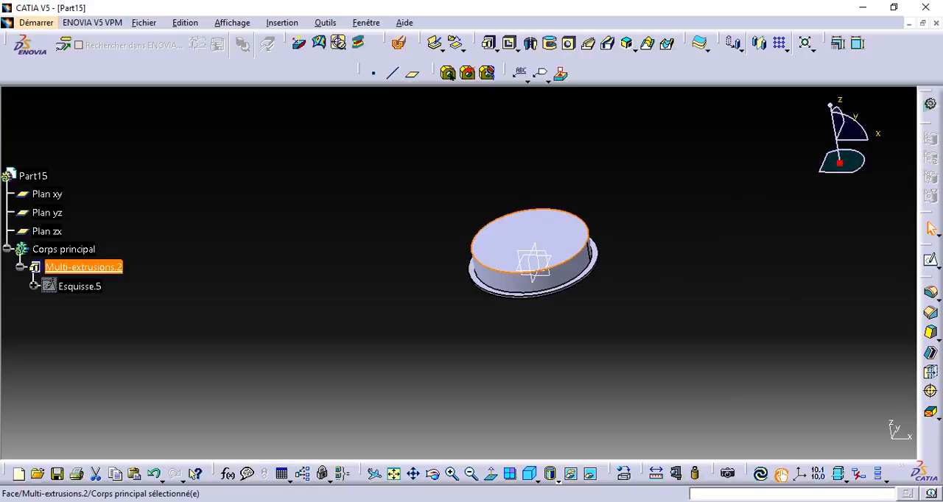
{"action": "left_click", "coordinate": [931, 261]}
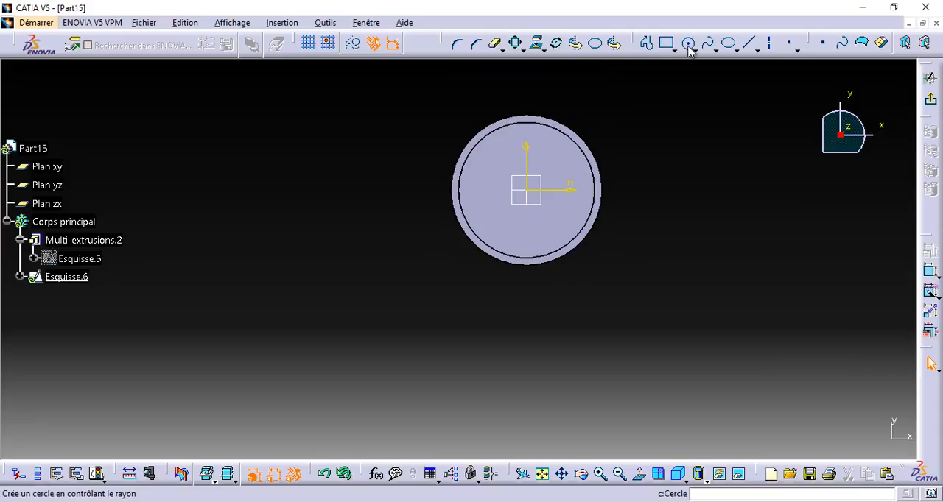
{"action": "left_click", "coordinate": [556, 124]}
{"action": "left_click", "coordinate": [537, 43]}
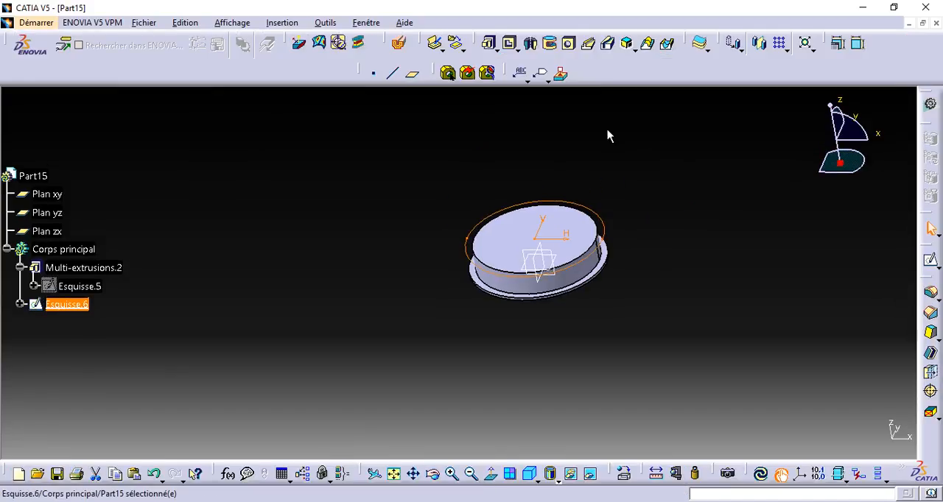
Extrude the projected circle by 2 mm to form the upper flange.
{"action": "left_click", "coordinate": [495, 47]}
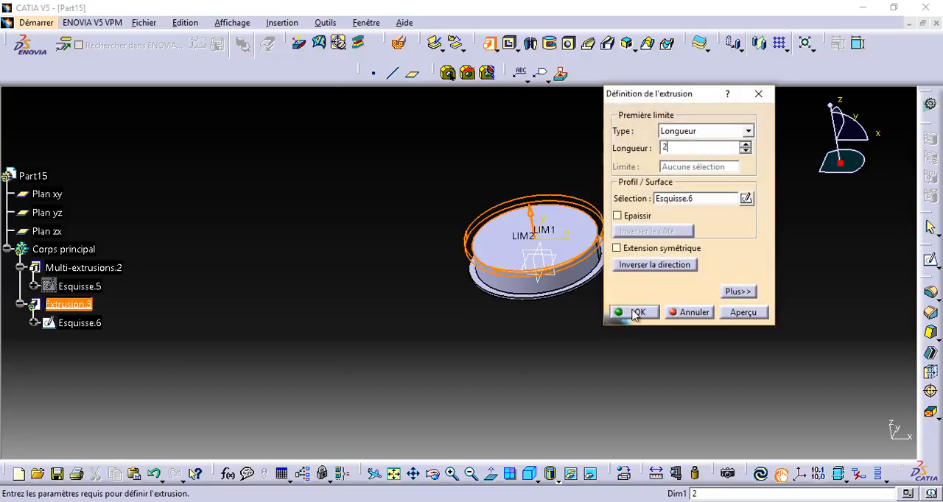
{"action": "left_click", "coordinate": [634, 313]}
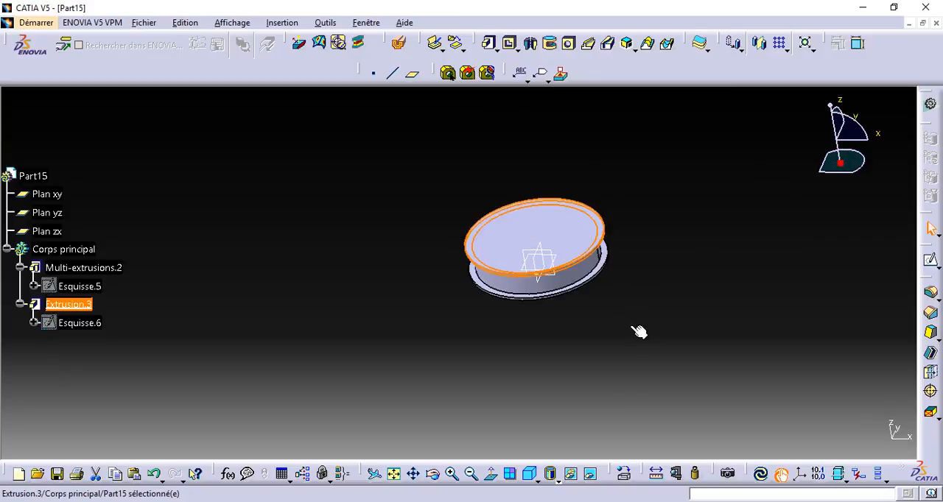
{"action": "left_click", "coordinate": [599, 322]}
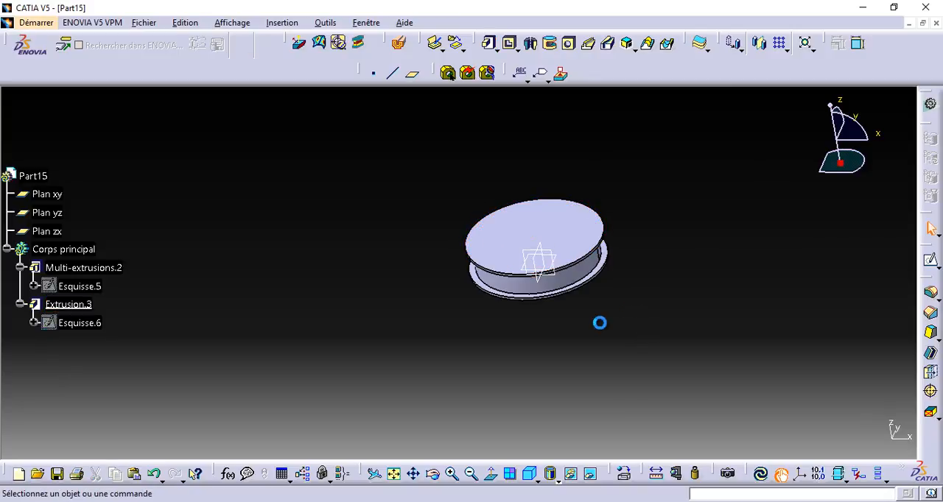
Create a sketch on the upper flange's top face and draw a circle of about 31 mm radius centred on the origin.
{"action": "left_click", "coordinate": [538, 245]}
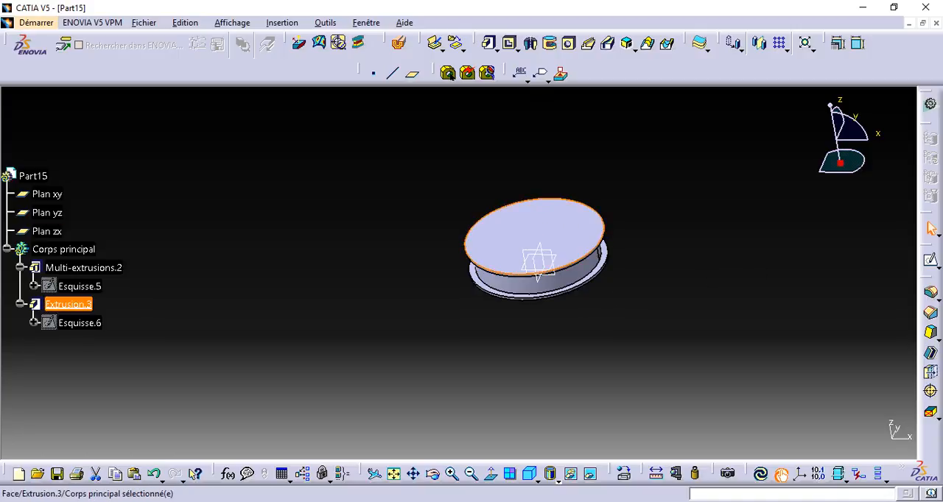
{"action": "left_click", "coordinate": [932, 262]}
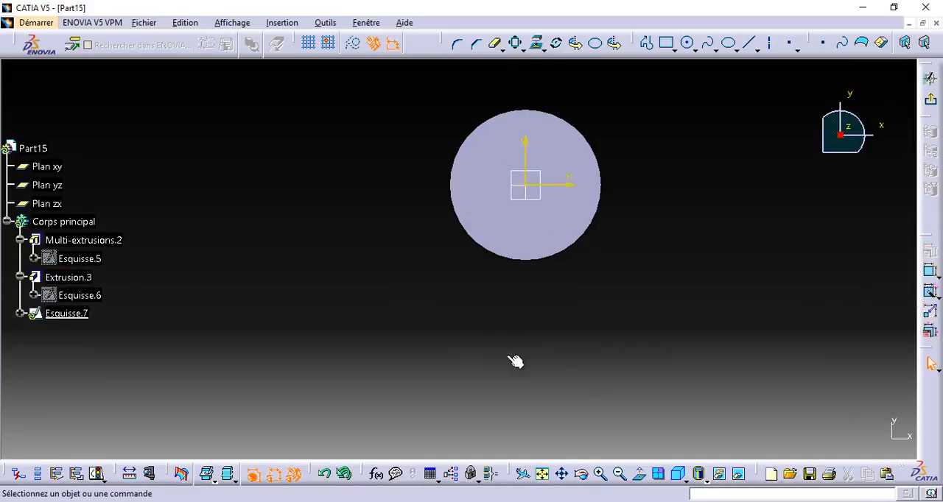
{"action": "left_click", "coordinate": [687, 43]}
{"action": "left_click", "coordinate": [529, 187]}
{"action": "left_click", "coordinate": [522, 235]}
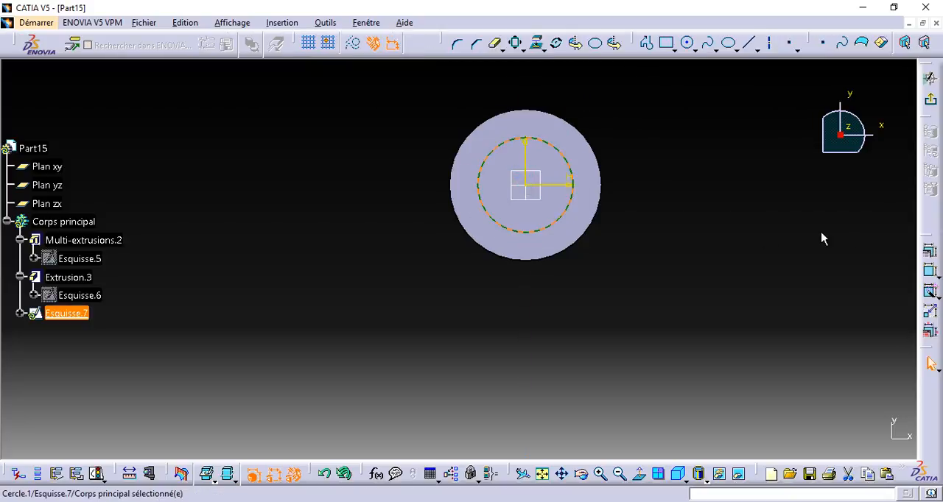
Add a radius constraint to the new circle and set it to 30 mm.
{"action": "left_click", "coordinate": [930, 273]}
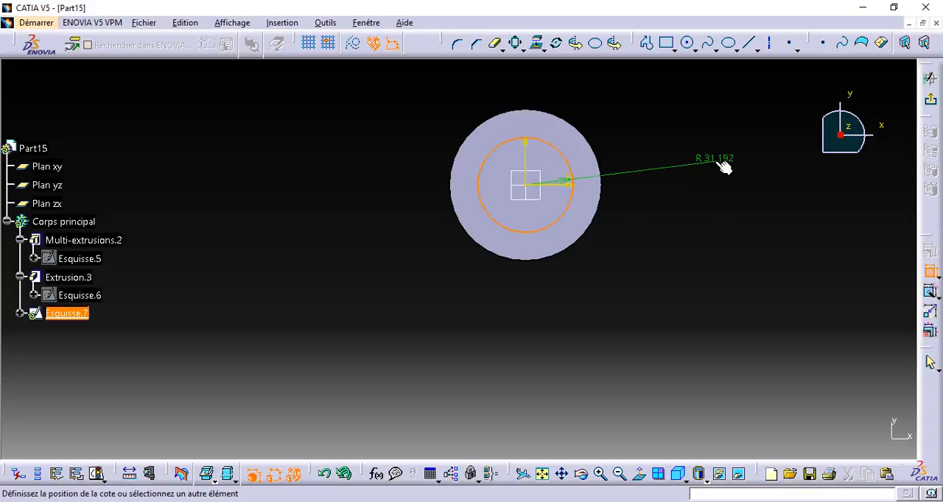
{"action": "left_click", "coordinate": [723, 165]}
{"action": "double_click", "coordinate": [718, 159]}
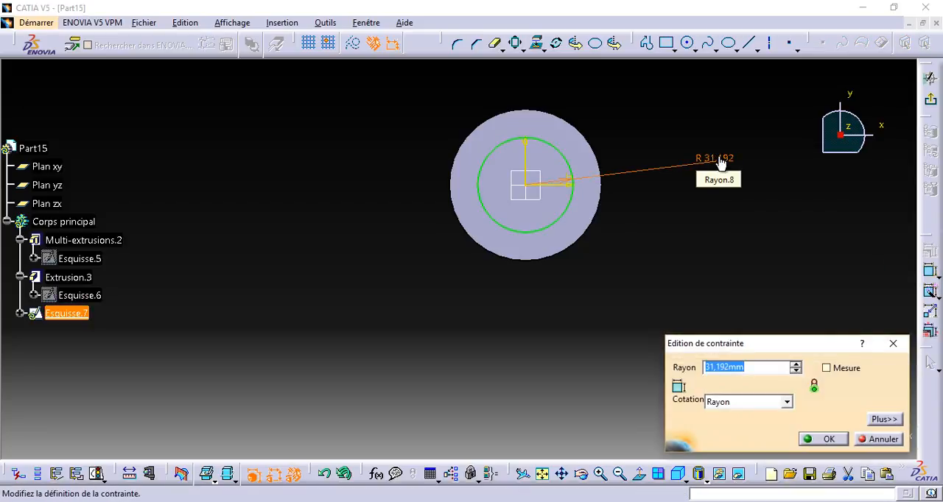
{"action": "type", "text": "30"}
{"action": "key", "text": "Return"}
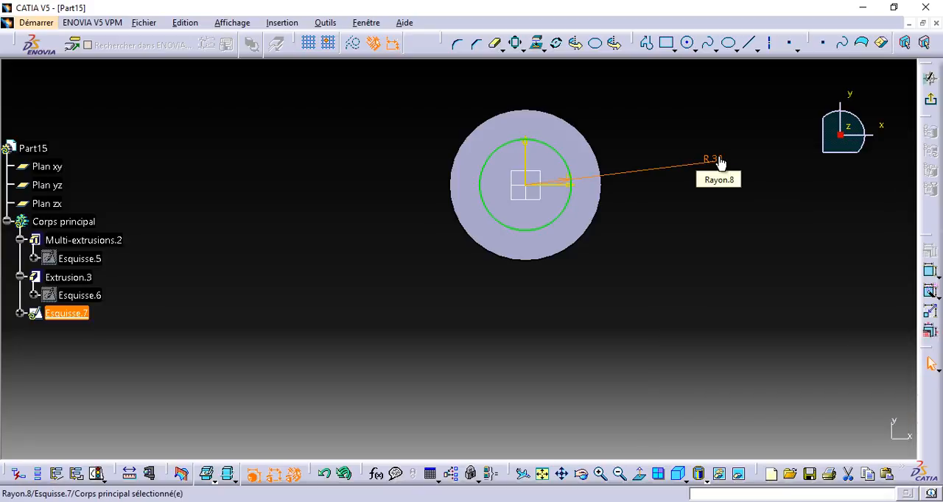
Sketch a second concentric circle inside the 30 mm one and constrain its radius to 25 mm.
{"action": "left_click", "coordinate": [687, 42]}
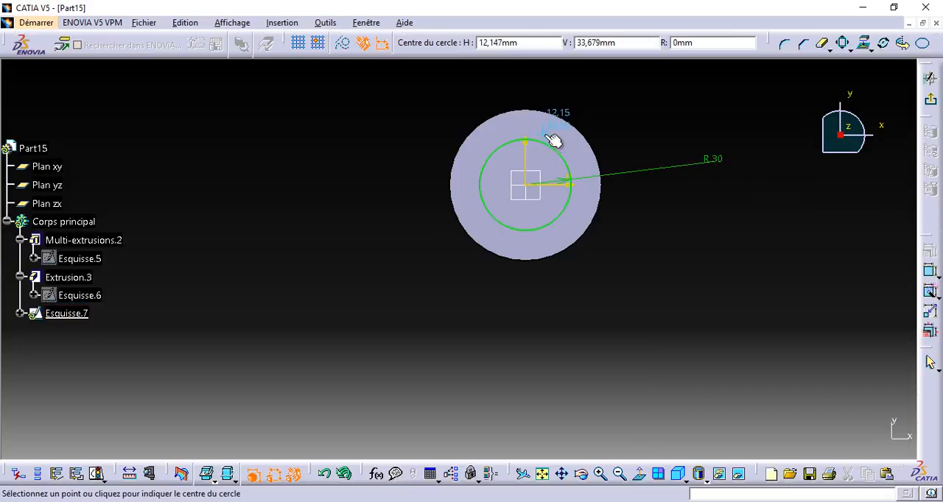
{"action": "left_click", "coordinate": [529, 185]}
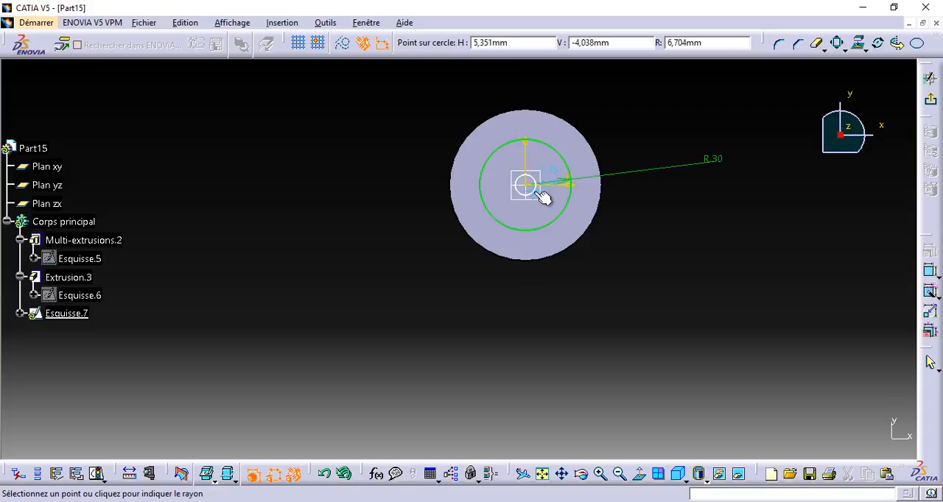
{"action": "left_click", "coordinate": [557, 207]}
{"action": "left_click", "coordinate": [929, 271]}
{"action": "left_click", "coordinate": [816, 232]}
{"action": "double_click", "coordinate": [815, 233]}
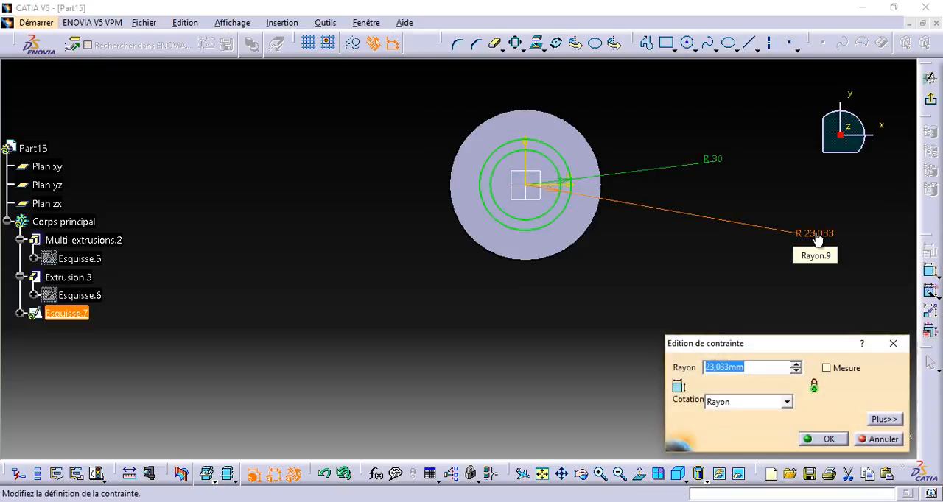
{"action": "key", "text": "Return"}
Exit the sketch and extrude the ring between the two circles by 10 mm.
{"action": "left_click", "coordinate": [929, 101]}
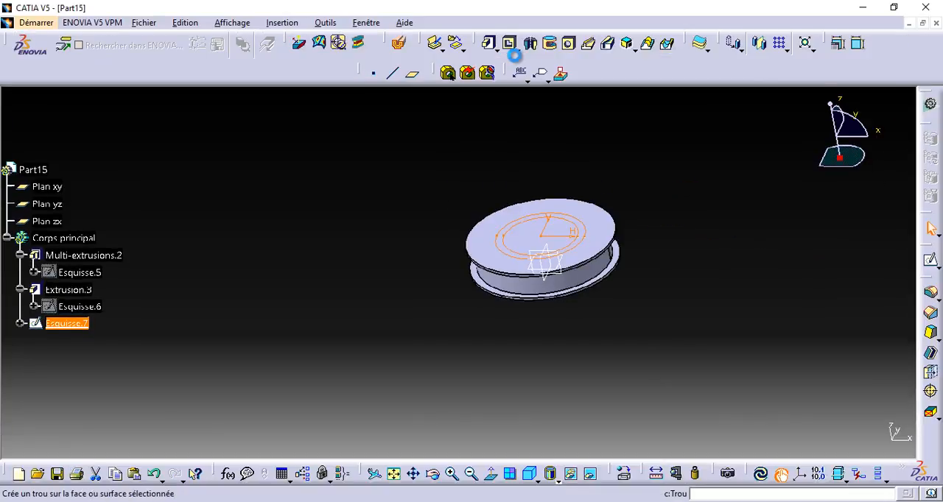
{"action": "left_click", "coordinate": [489, 44]}
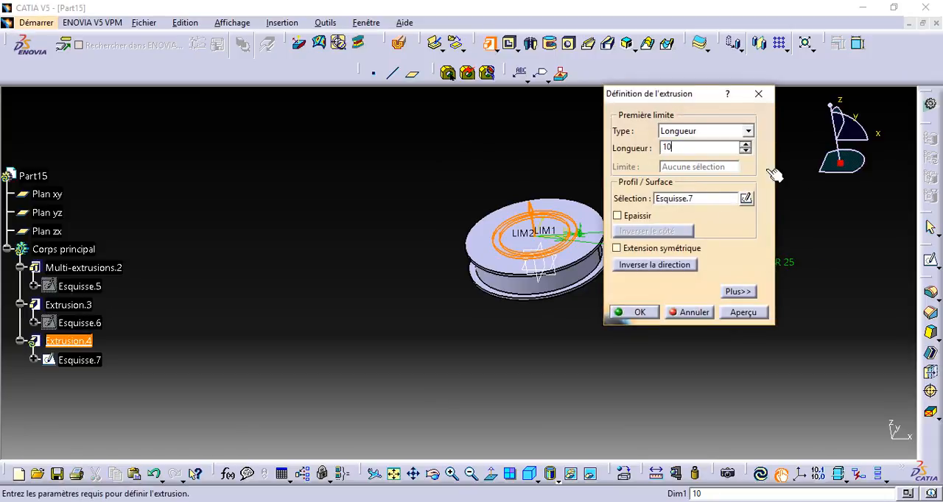
{"action": "left_click", "coordinate": [789, 215]}
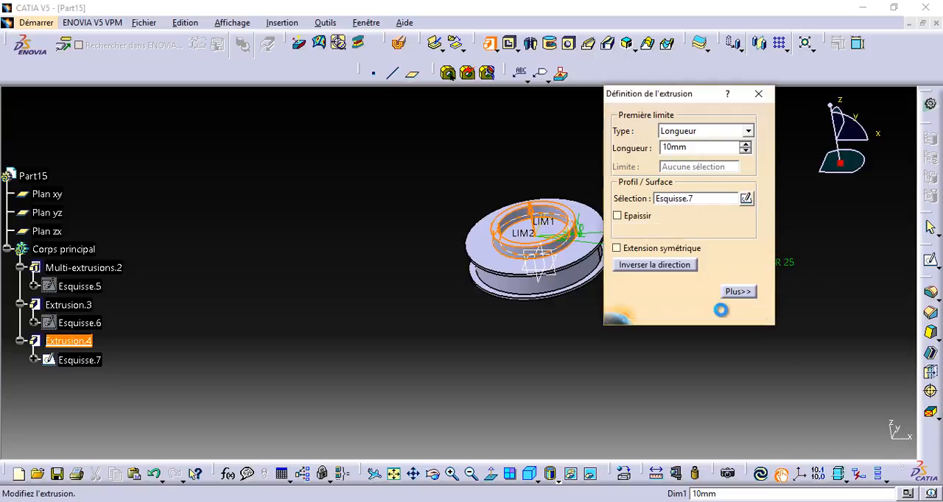
{"action": "left_click", "coordinate": [635, 312]}
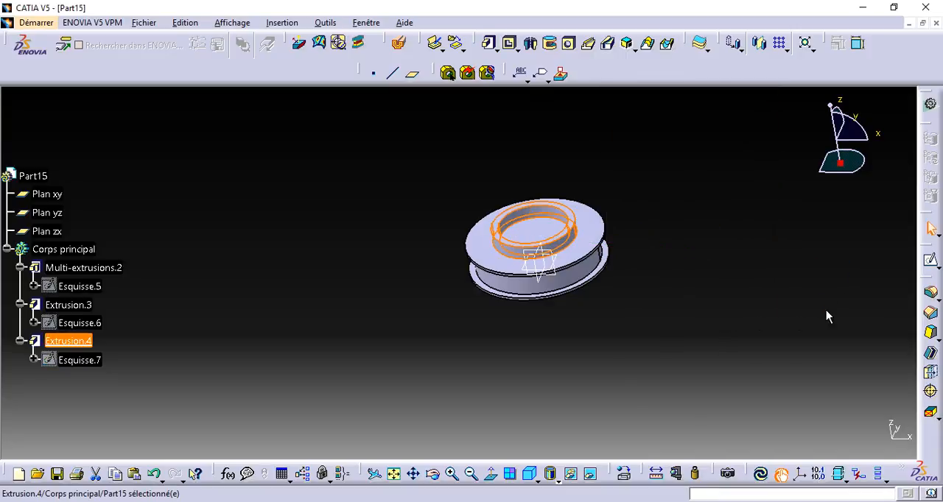
{"action": "left_click", "coordinate": [855, 253]}
Cut a pocket through the whole part from the circular face inside the raised ring, with the limit Jusqu'au dernier and 0 mm offset.
{"action": "left_click_drag", "start_coordinate": [469, 432], "coordinate": [481, 255]}
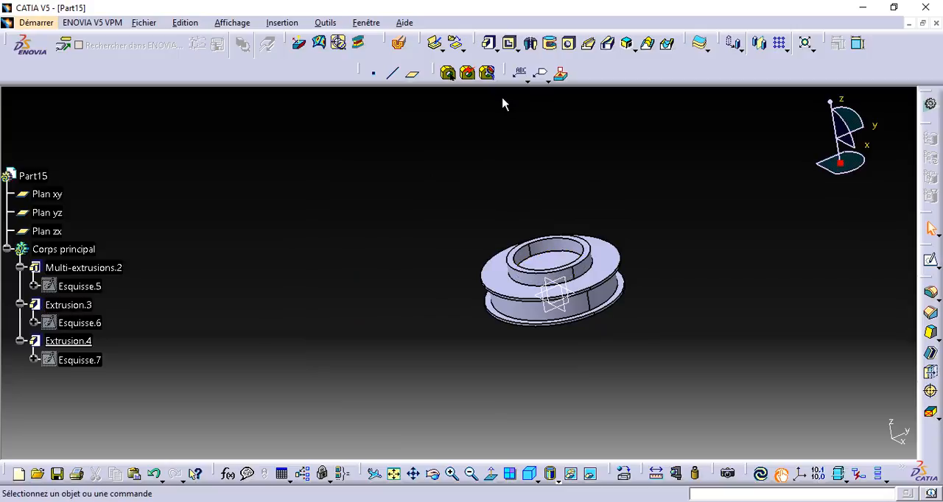
{"action": "left_click", "coordinate": [509, 43]}
{"action": "left_click", "coordinate": [437, 477]}
{"action": "left_click_drag", "start_coordinate": [480, 404], "coordinate": [545, 399]}
{"action": "left_click", "coordinate": [542, 235]}
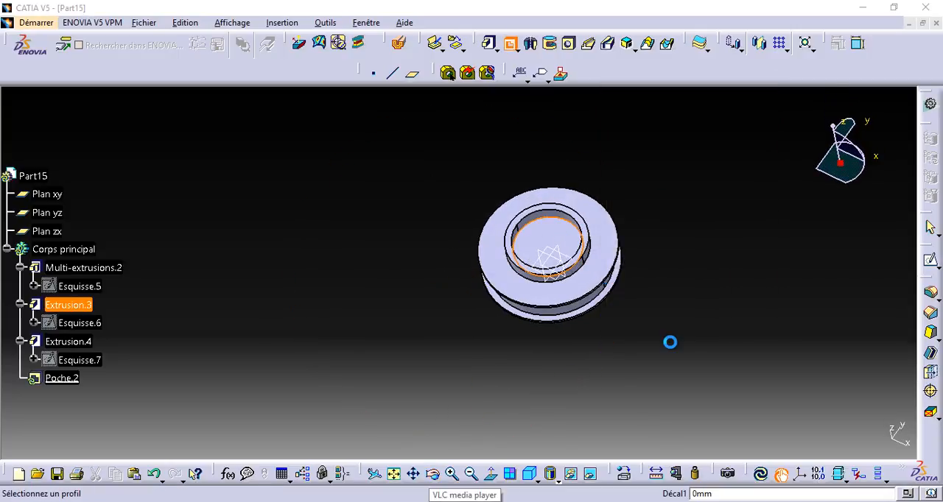
{"action": "left_click", "coordinate": [510, 295]}
{"action": "left_click", "coordinate": [556, 247]}
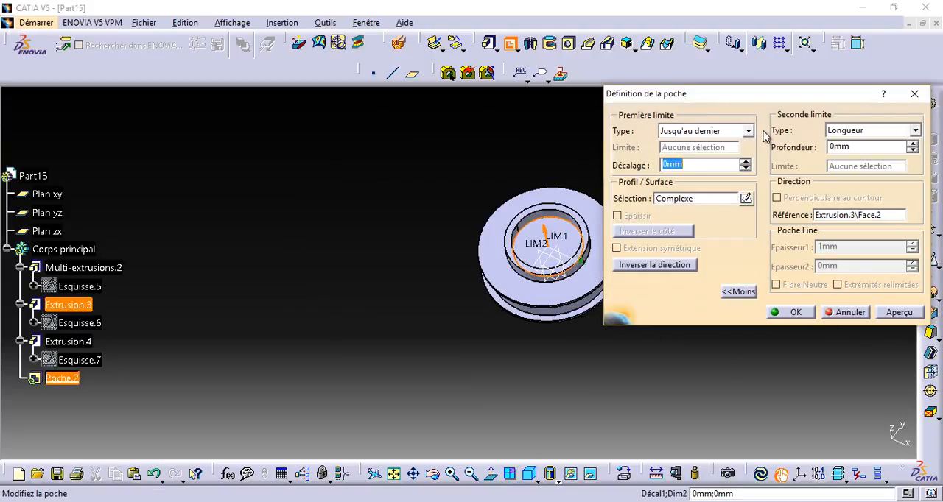
{"action": "left_click", "coordinate": [897, 313]}
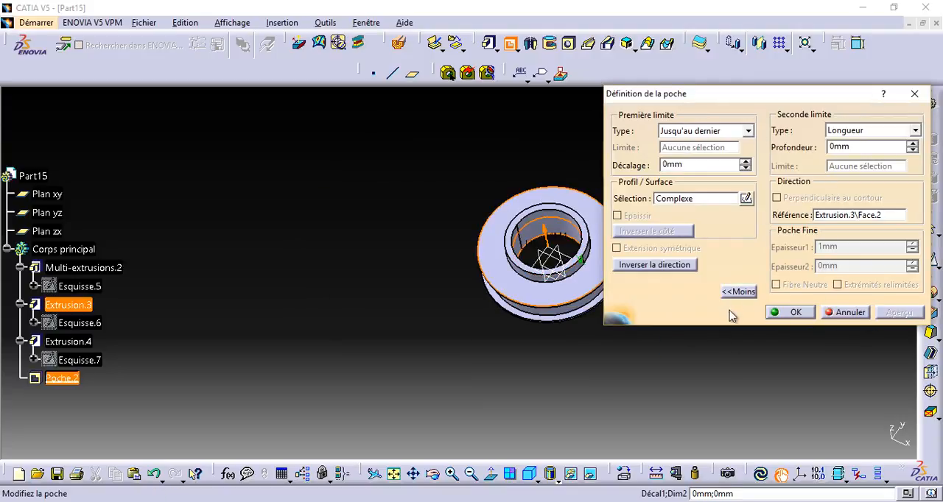
{"action": "left_click", "coordinate": [789, 313]}
{"action": "left_click", "coordinate": [591, 406]}
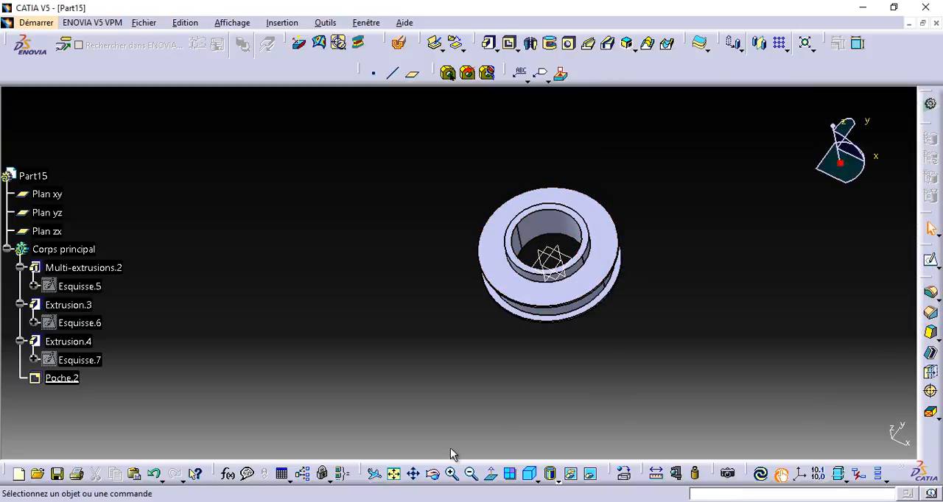
Start a sketch on the zx plane.
{"action": "left_click", "coordinate": [435, 475]}
{"action": "left_click_drag", "start_coordinate": [596, 353], "coordinate": [489, 202]}
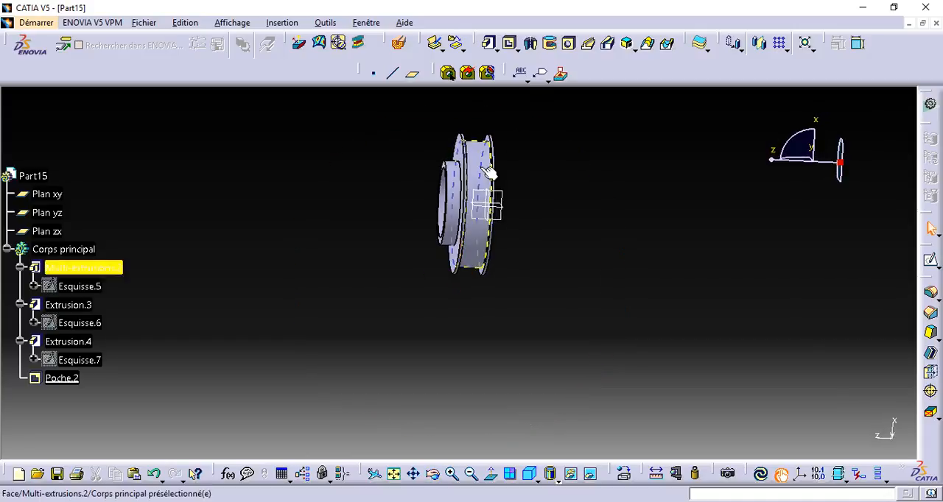
{"action": "left_click", "coordinate": [510, 201]}
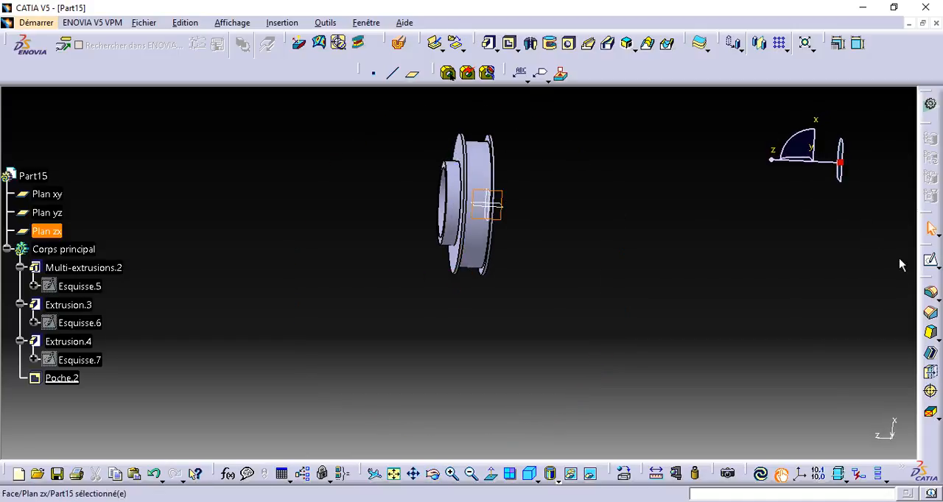
{"action": "left_click", "coordinate": [931, 263]}
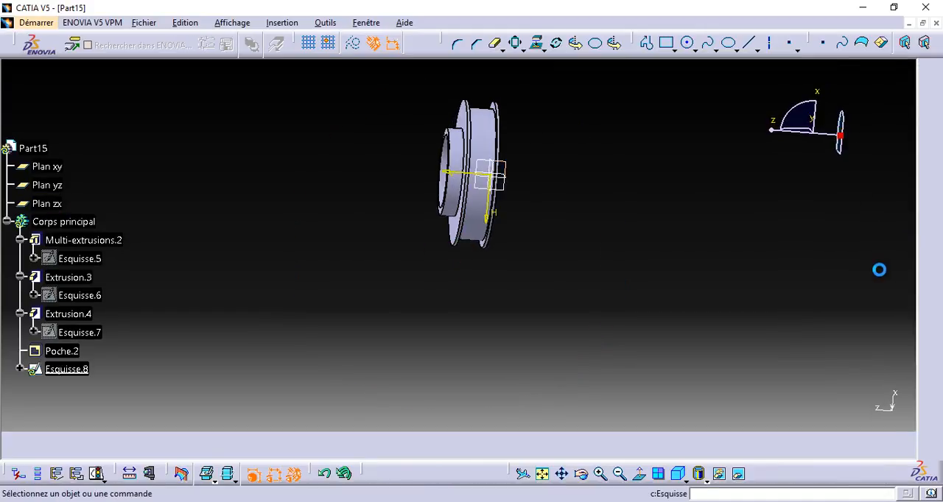
Sketch a narrow upright rectangle about 13.6 mm tall between the two flanges, just outside the drum wall.
{"action": "left_click", "coordinate": [598, 475]}
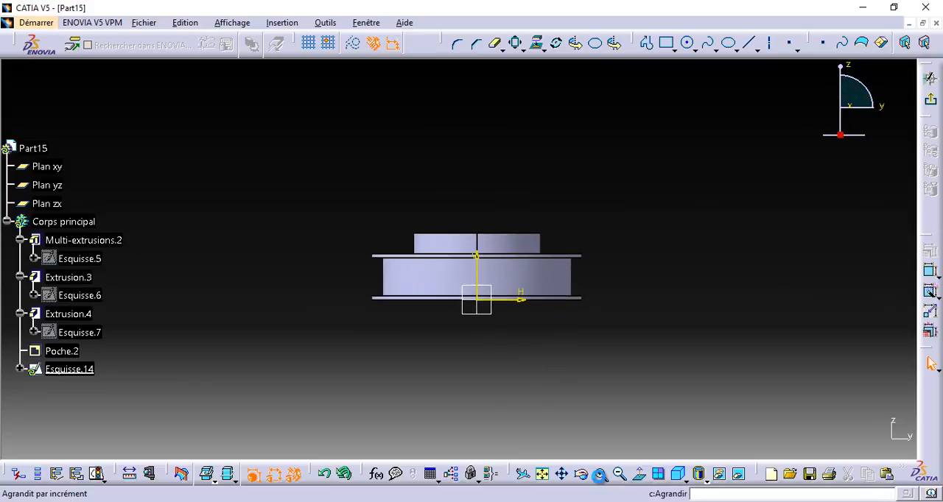
{"action": "left_click", "coordinate": [561, 477]}
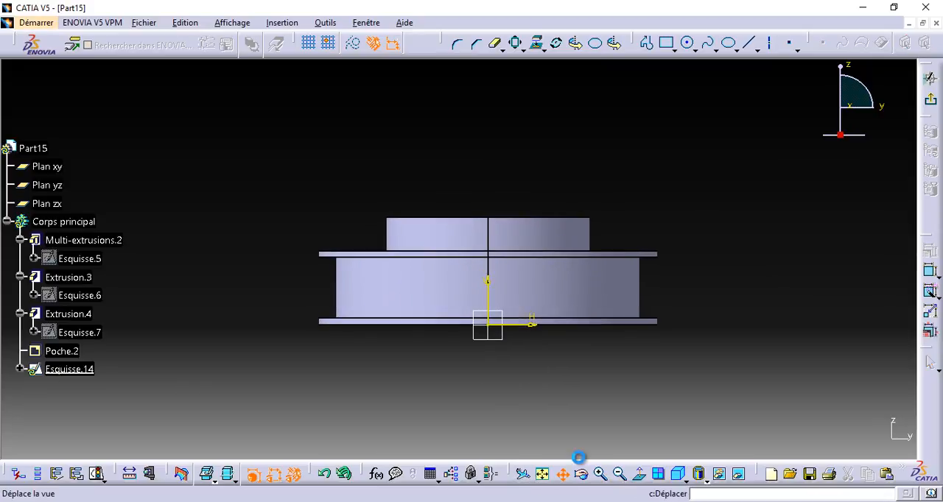
{"action": "left_click_drag", "start_coordinate": [657, 420], "coordinate": [511, 420]}
{"action": "left_click", "coordinate": [605, 478]}
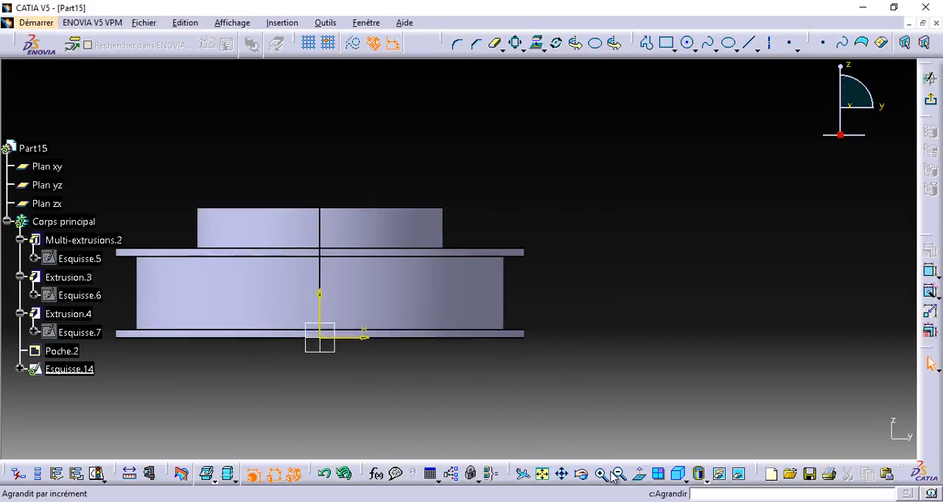
{"action": "left_click", "coordinate": [562, 476]}
{"action": "left_click_drag", "start_coordinate": [534, 433], "coordinate": [685, 389]}
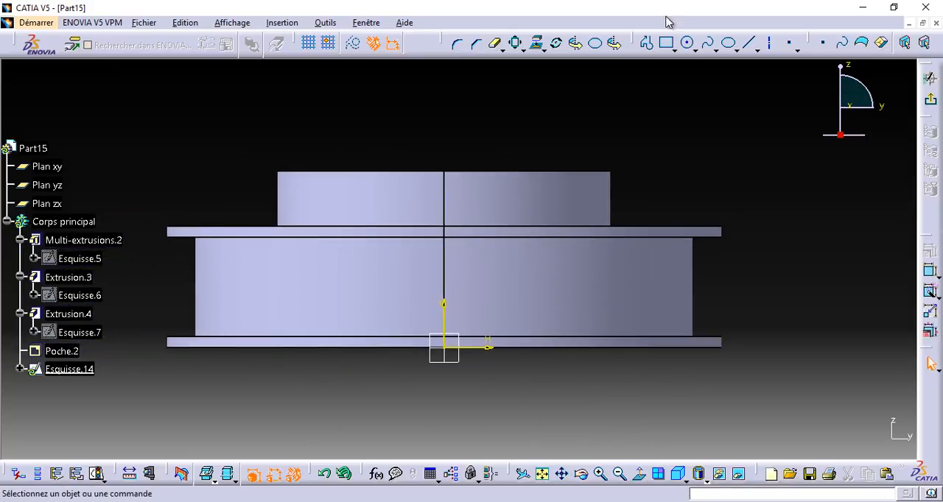
{"action": "left_click", "coordinate": [665, 44]}
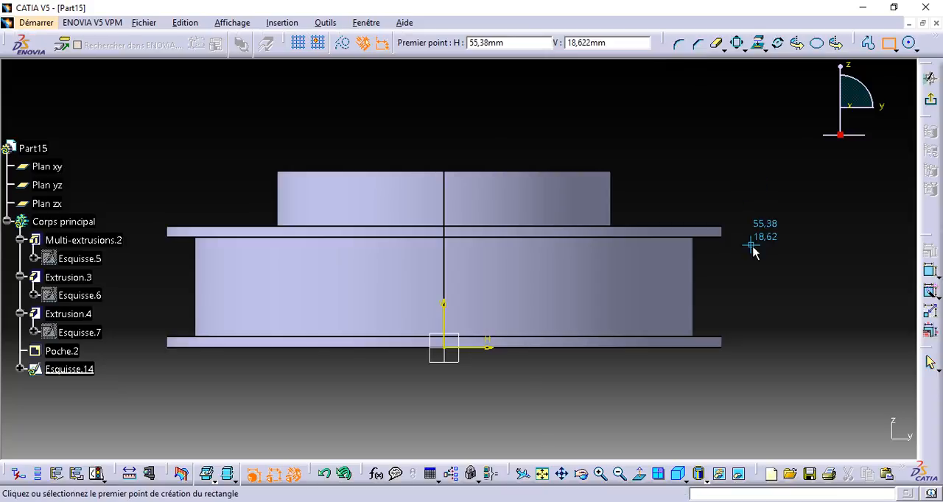
{"action": "left_click", "coordinate": [717, 250]}
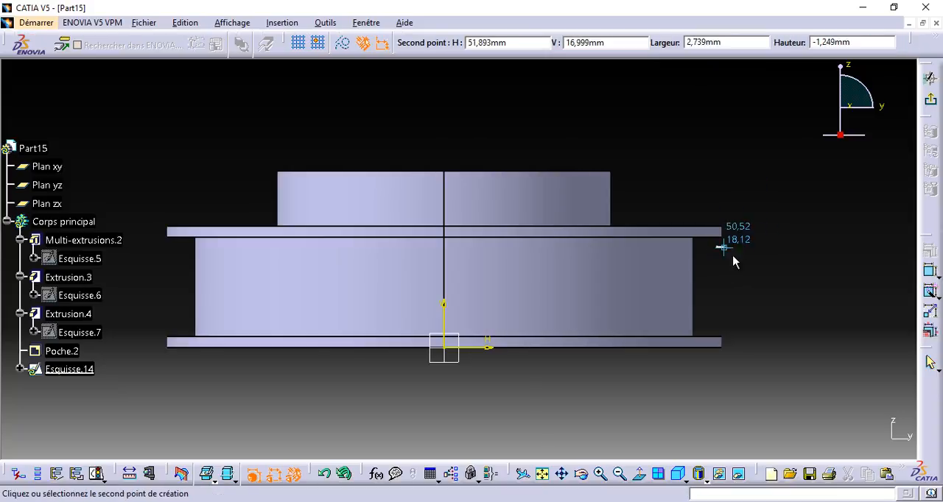
{"action": "left_click", "coordinate": [729, 321]}
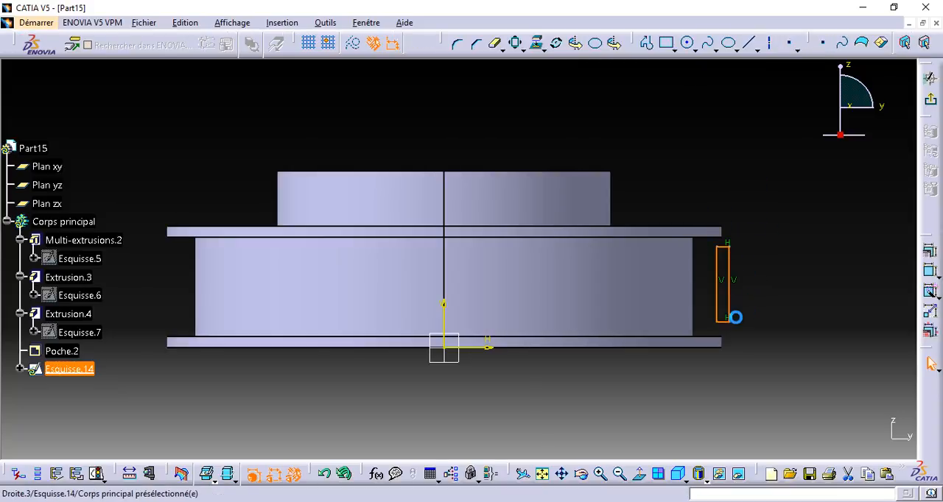
{"action": "left_click", "coordinate": [819, 268]}
Constrain the distance from the rectangle's inner vertical side to the vertical axis and set it to 45 mm.
{"action": "left_click", "coordinate": [932, 272]}
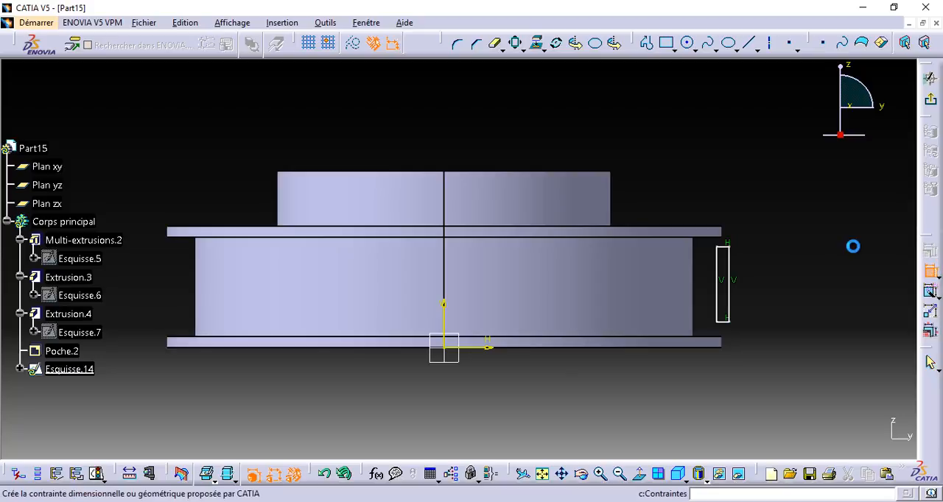
{"action": "left_click", "coordinate": [724, 300]}
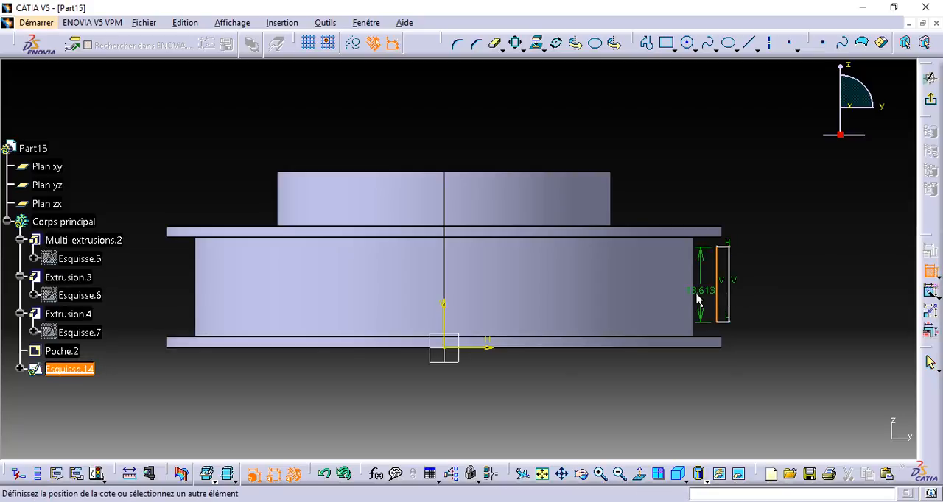
{"action": "left_click", "coordinate": [446, 322]}
{"action": "left_click", "coordinate": [676, 109]}
{"action": "double_click", "coordinate": [672, 112]}
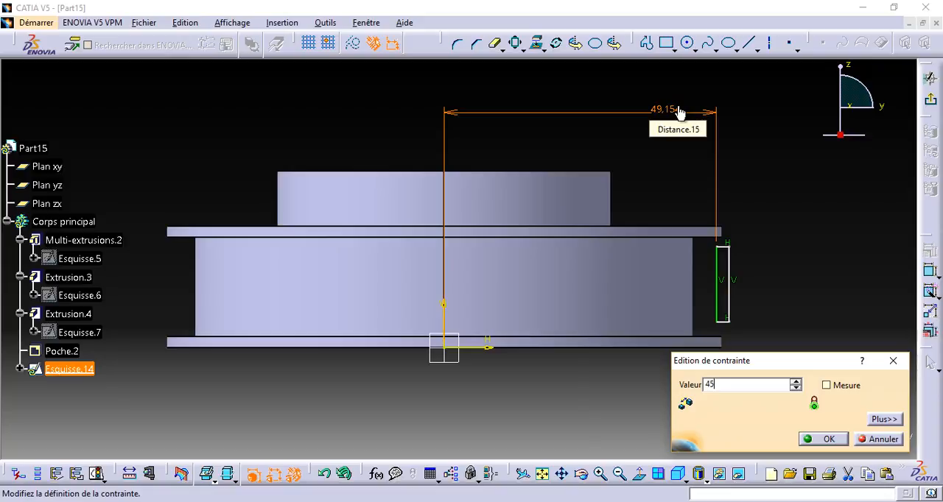
{"action": "type", "text": "45"}
{"action": "key", "text": "Return"}
{"action": "left_click", "coordinate": [802, 199]}
Constrain the rectangle's top side to the upper face of the upper flange at a distance of 2 mm.
{"action": "left_click", "coordinate": [931, 274]}
{"action": "left_click", "coordinate": [707, 254]}
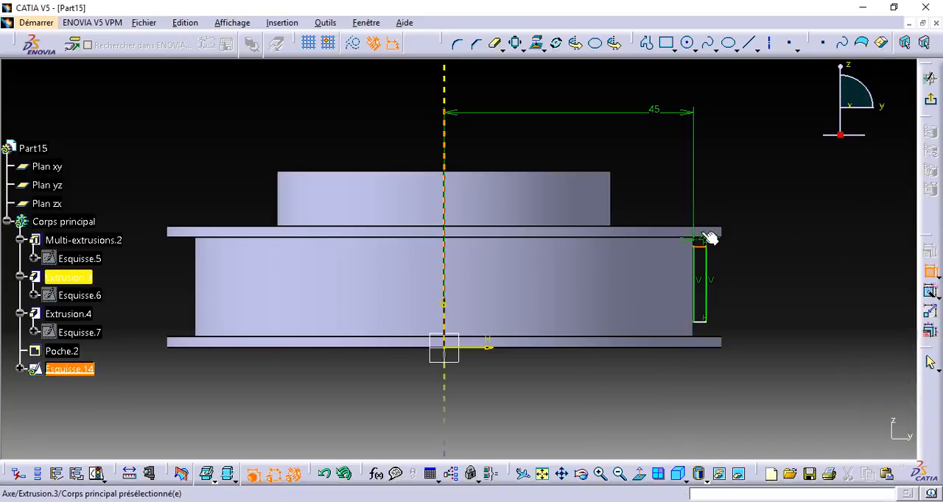
{"action": "left_click", "coordinate": [710, 229]}
{"action": "left_click", "coordinate": [764, 155]}
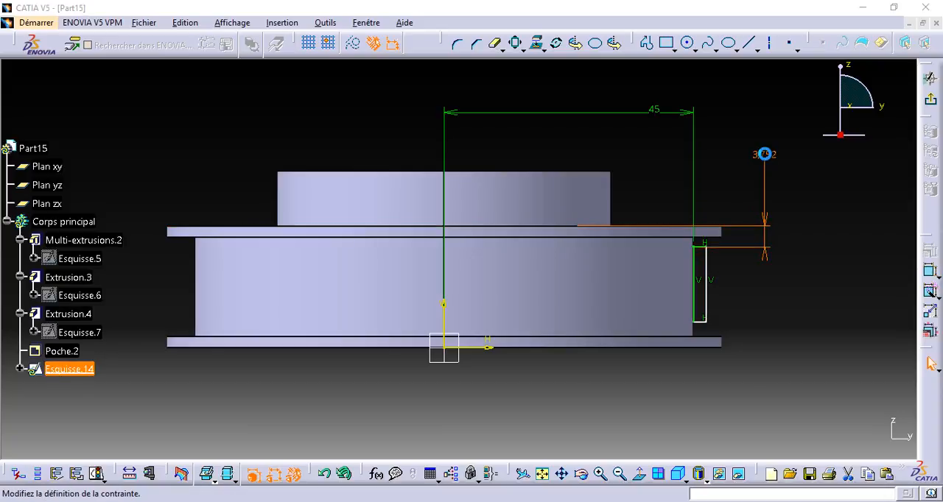
{"action": "double_click", "coordinate": [765, 154]}
{"action": "type", "text": "2"}
{"action": "left_click", "coordinate": [827, 439]}
Constrain the rectangle's bottom side to the underside of the lower flange at a distance of 2 mm.
{"action": "left_click", "coordinate": [930, 274]}
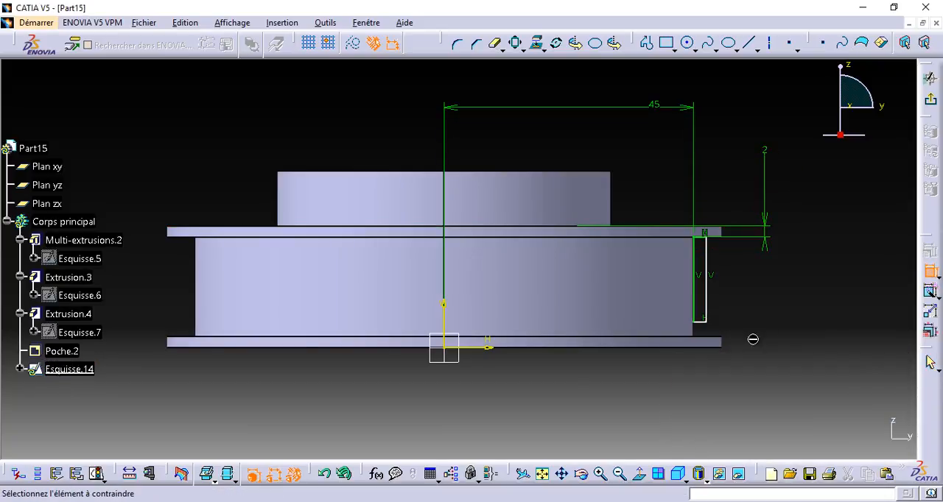
{"action": "left_click", "coordinate": [701, 322]}
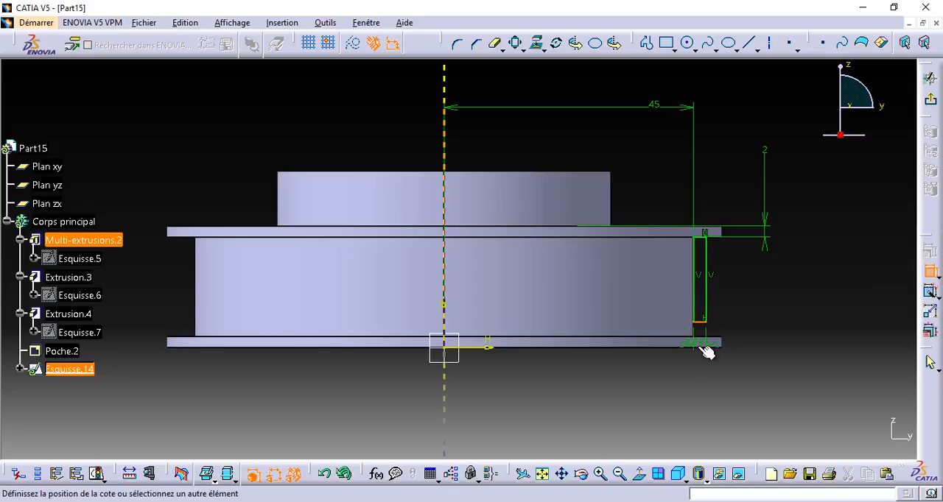
{"action": "left_click", "coordinate": [708, 349]}
{"action": "left_click", "coordinate": [794, 312]}
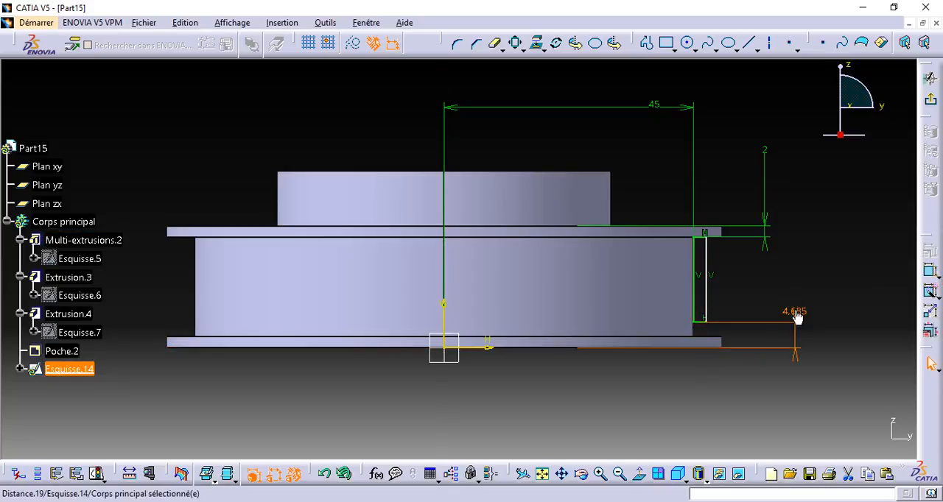
{"action": "double_click", "coordinate": [794, 310]}
{"action": "type", "text": "1"}
{"action": "key", "text": "Return"}
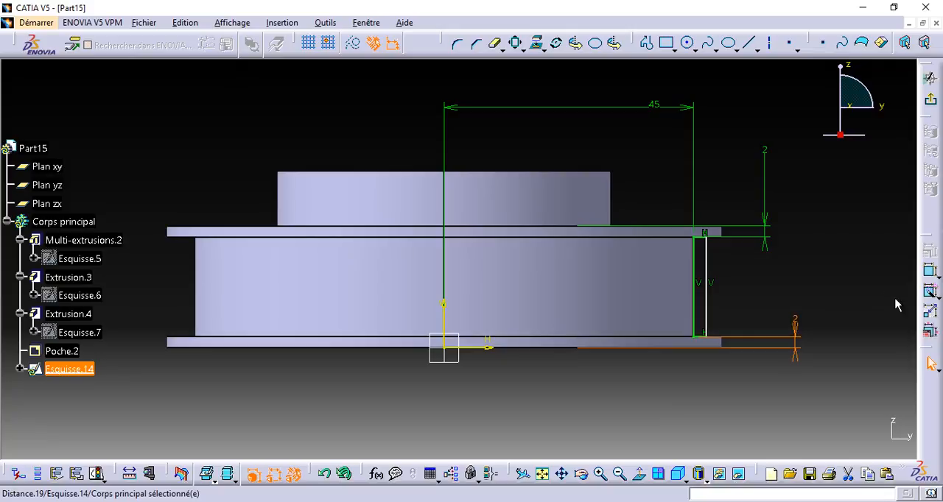
Add a distance constraint between the rectangle's two vertical sides and set its width to 3 mm.
{"action": "left_click", "coordinate": [931, 271]}
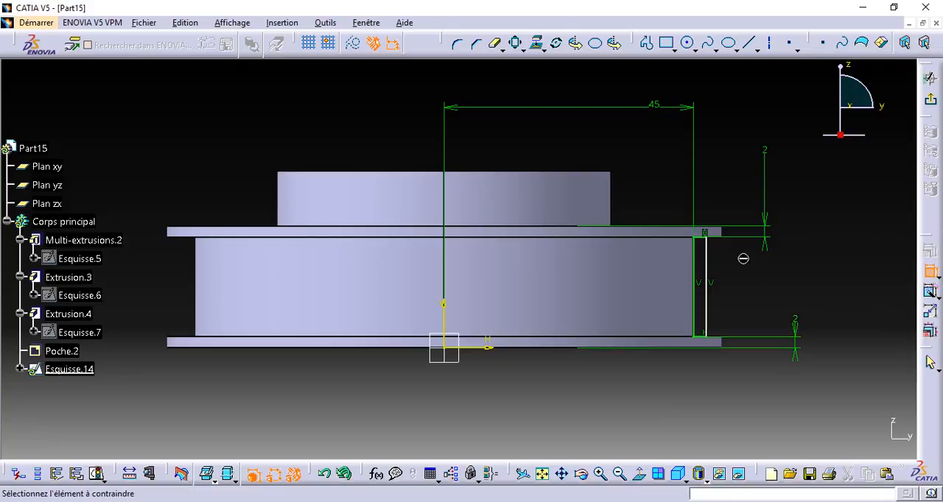
{"action": "left_click", "coordinate": [707, 266]}
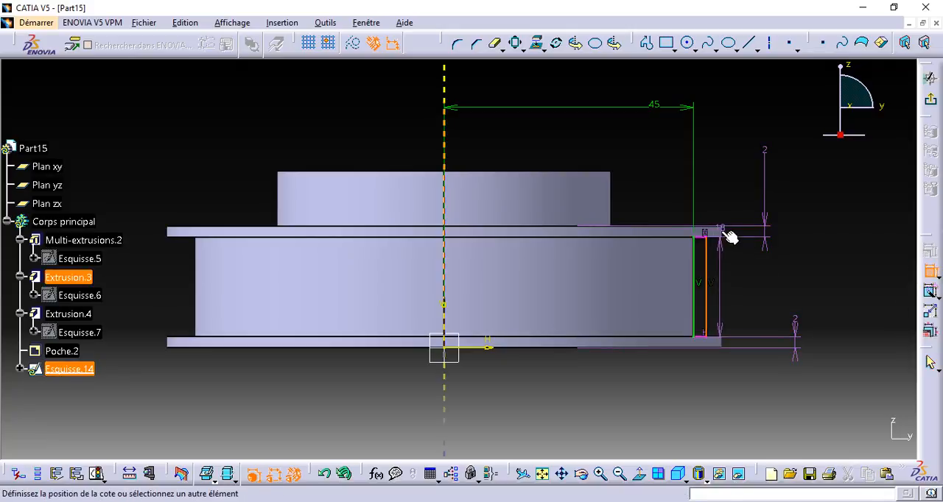
{"action": "left_click", "coordinate": [695, 268]}
{"action": "left_click", "coordinate": [748, 271]}
{"action": "double_click", "coordinate": [750, 269]}
{"action": "key", "text": "Return"}
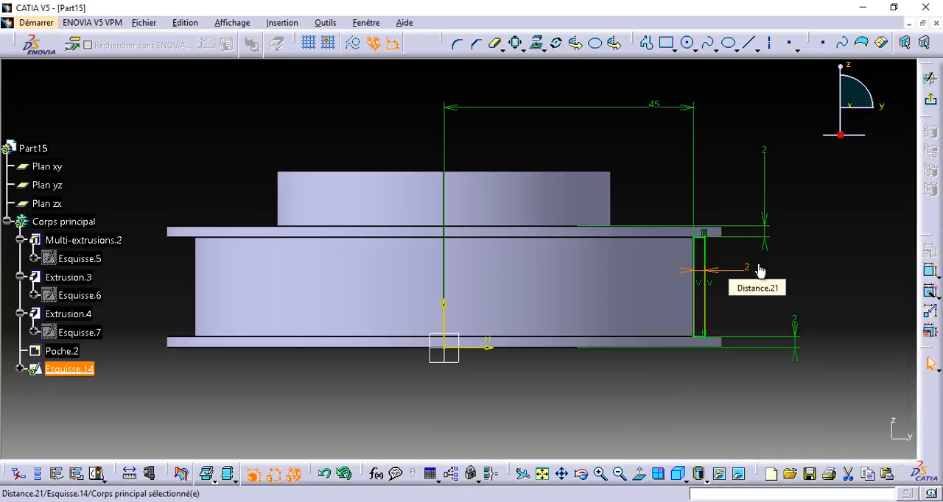
{"action": "double_click", "coordinate": [748, 270]}
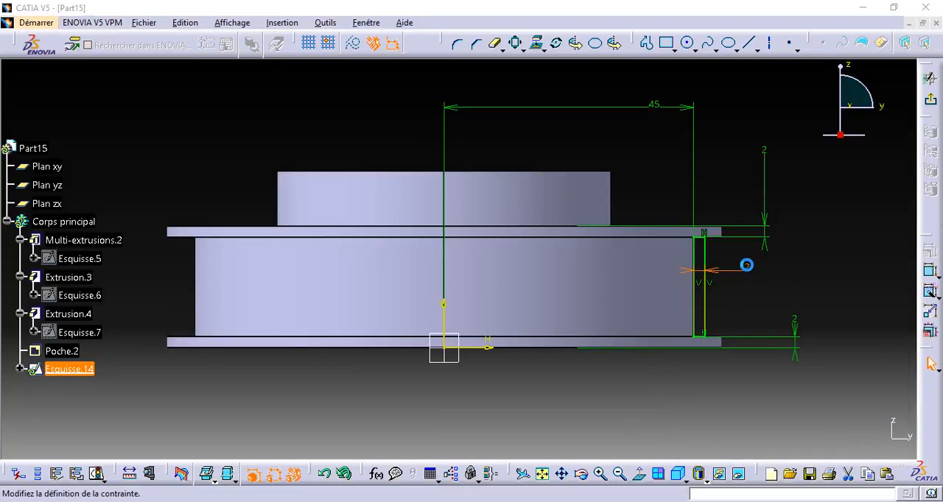
{"action": "key", "text": "Return"}
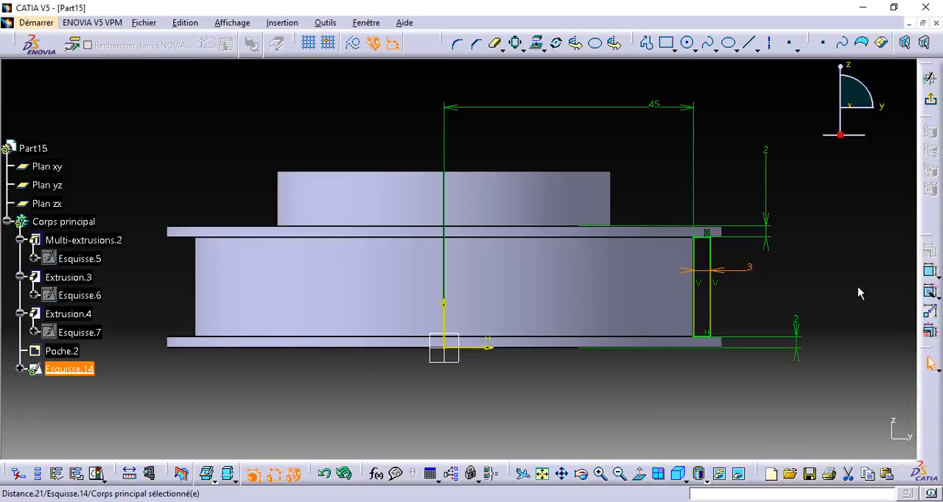
{"action": "left_click", "coordinate": [860, 233]}
Exit the sketch and switch to the Wireframe and Surface Design workbench.
{"action": "left_click", "coordinate": [930, 101]}
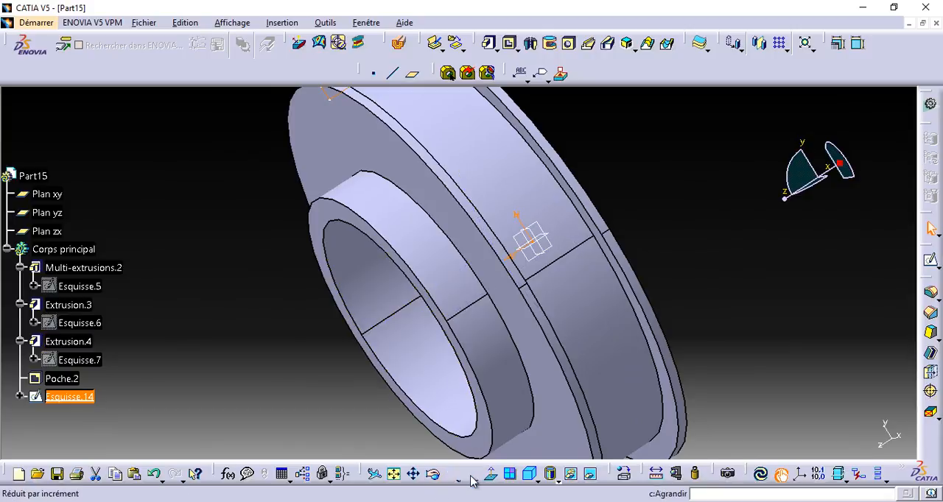
{"action": "left_click", "coordinate": [470, 474]}
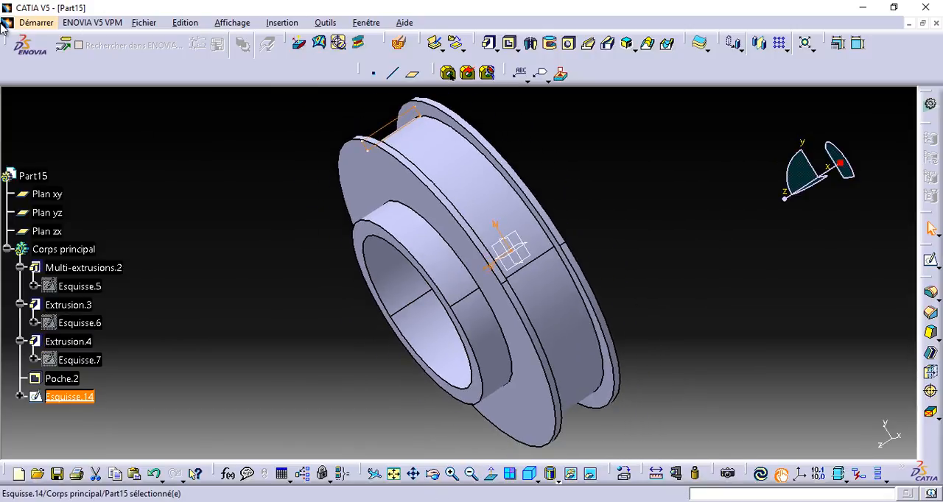
{"action": "left_click", "coordinate": [33, 23]}
{"action": "mouse_move", "coordinate": [238, 54]}
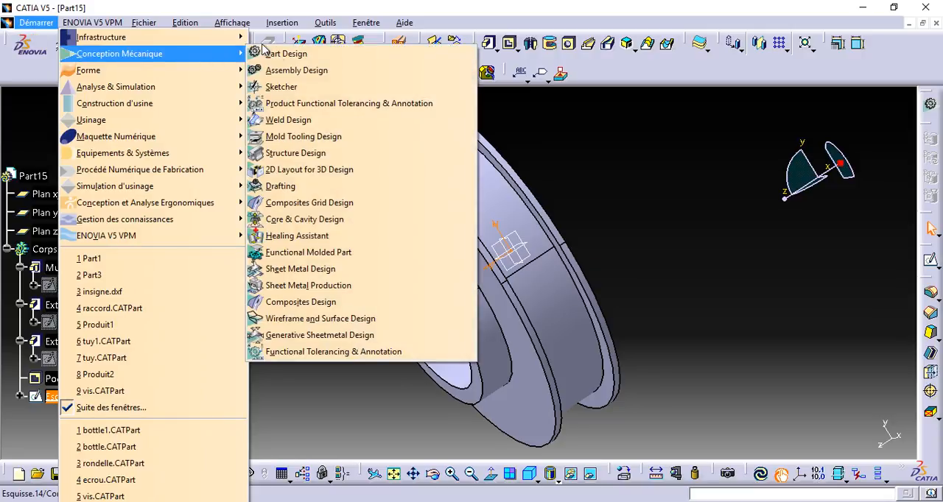
{"action": "left_click", "coordinate": [284, 54]}
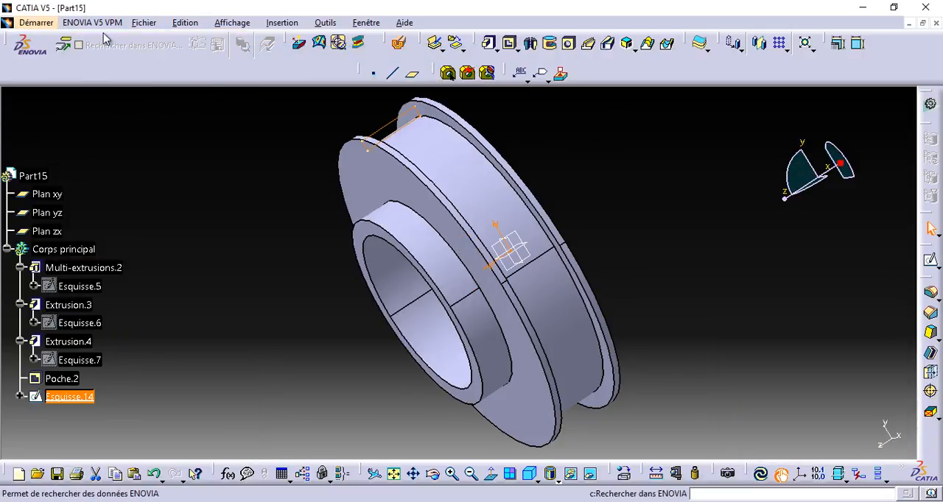
{"action": "left_click", "coordinate": [25, 23]}
{"action": "mouse_move", "coordinate": [110, 54]}
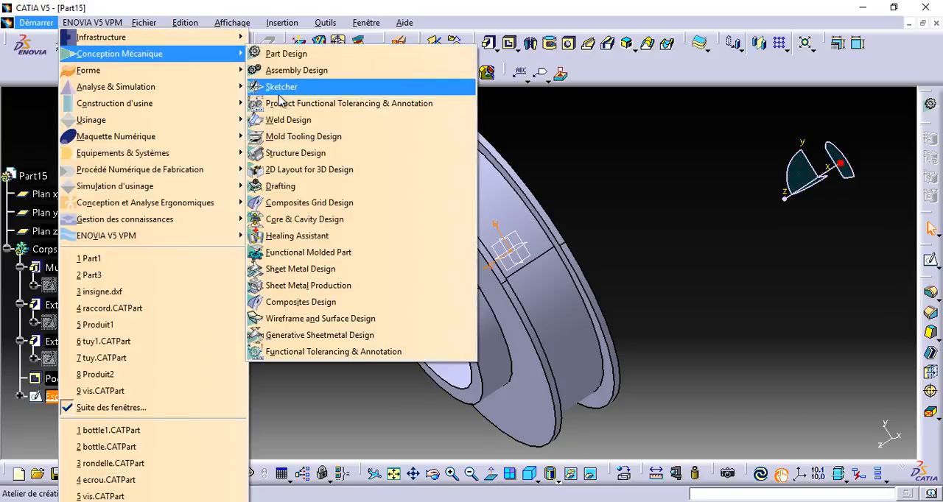
{"action": "left_click", "coordinate": [333, 320]}
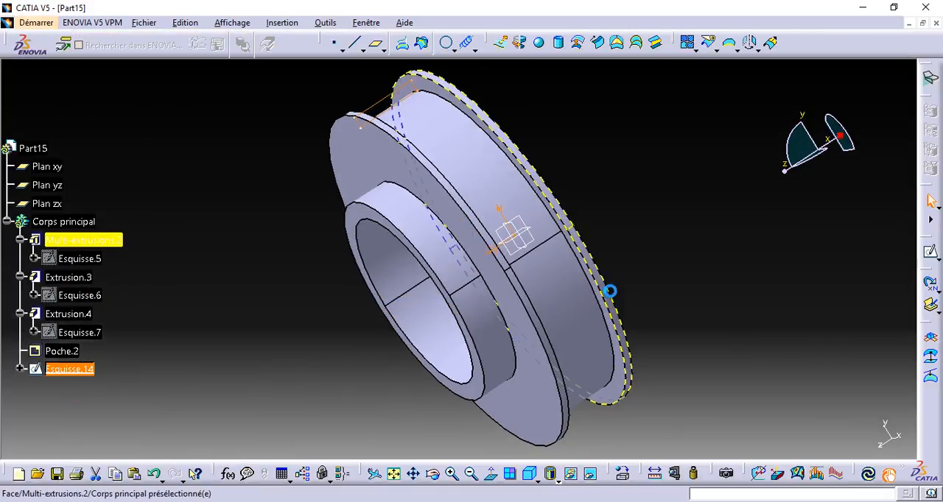
Create a fill surface bounded by the rectangular sketch between the flanges.
{"action": "left_click", "coordinate": [529, 473]}
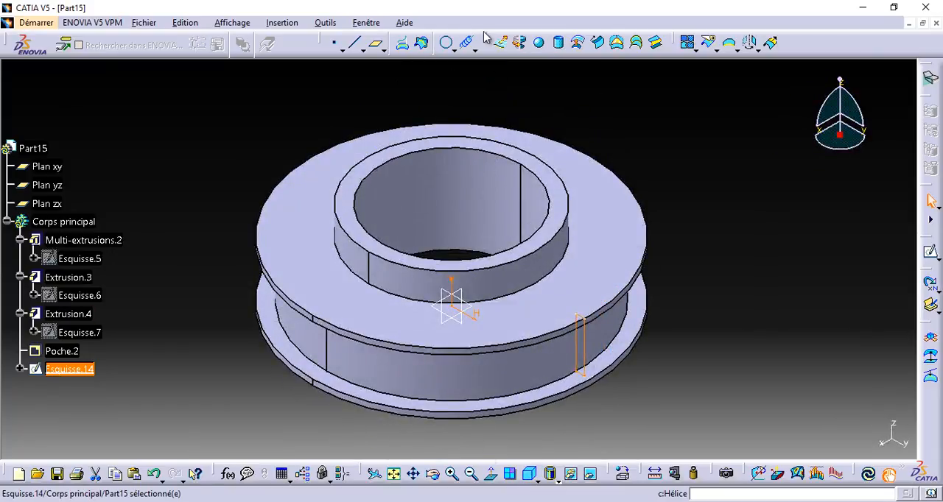
{"action": "left_click", "coordinate": [616, 42]}
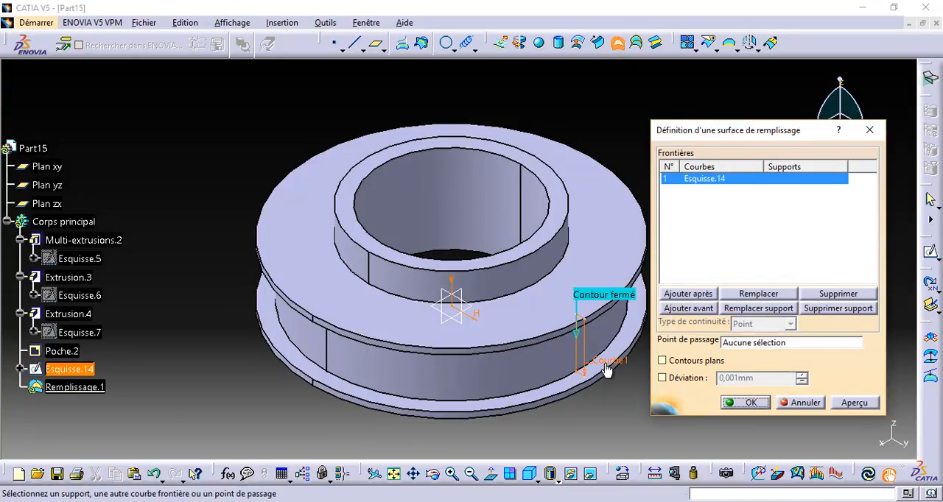
{"action": "left_click", "coordinate": [853, 402]}
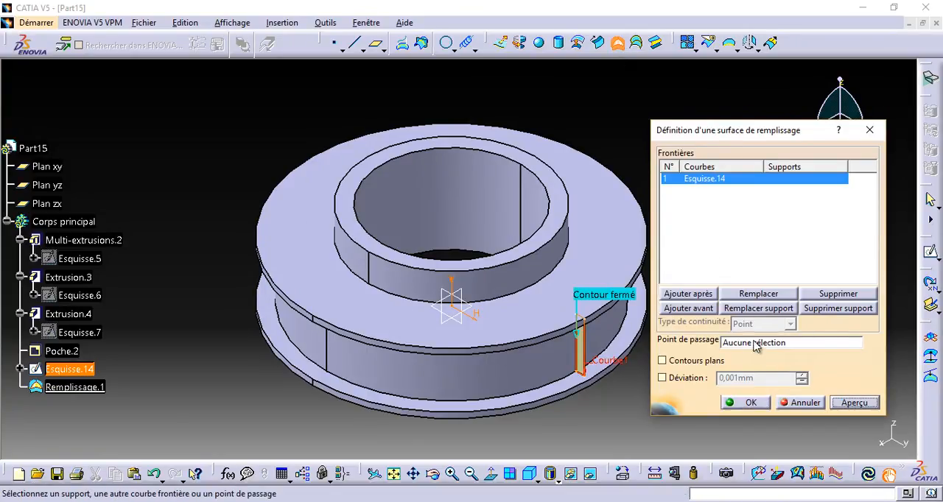
{"action": "left_click", "coordinate": [745, 402]}
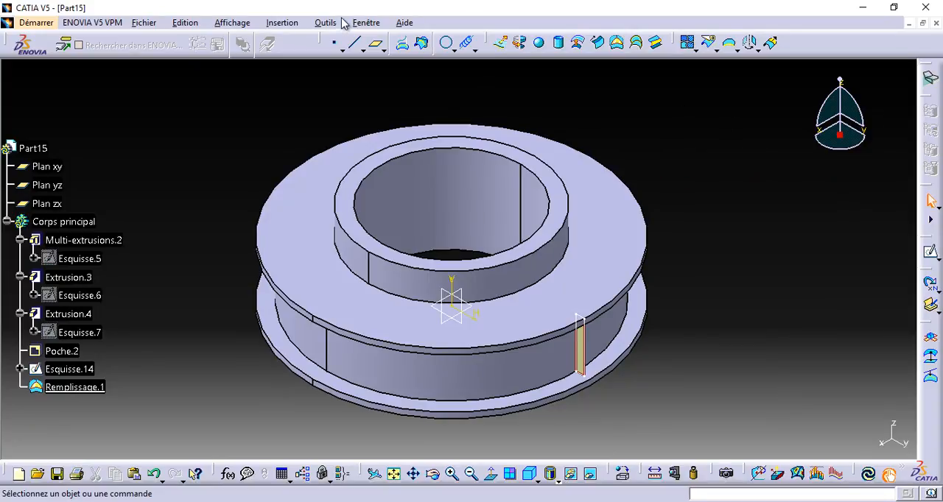
Switch from surface design to the Part Design workbench.
{"action": "left_click", "coordinate": [37, 22]}
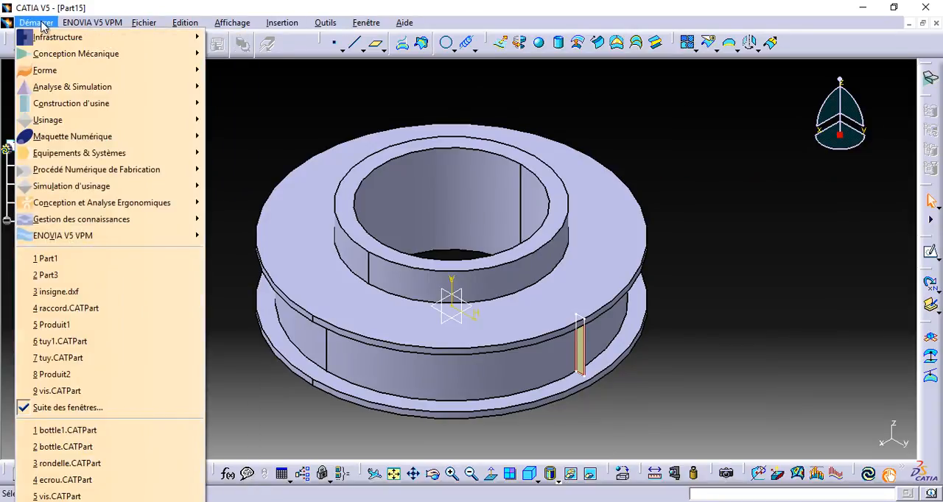
{"action": "mouse_move", "coordinate": [74, 42]}
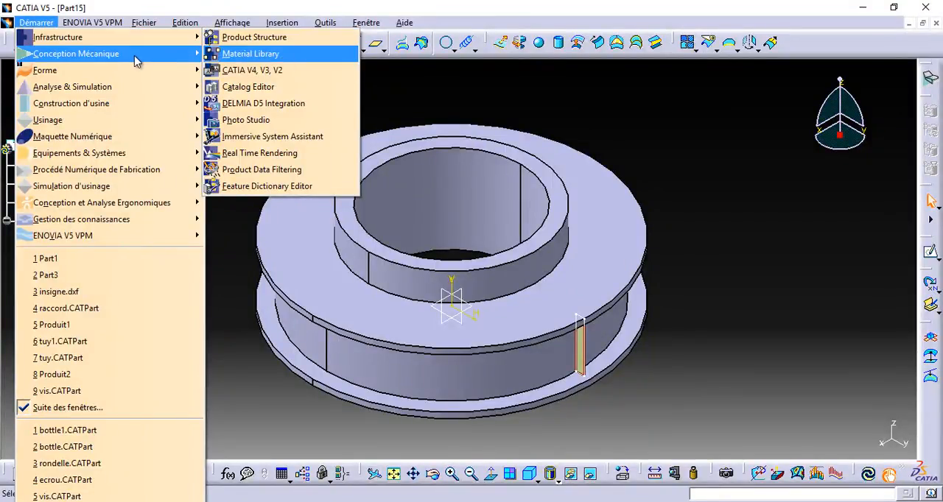
{"action": "mouse_move", "coordinate": [144, 57]}
{"action": "left_click", "coordinate": [266, 56]}
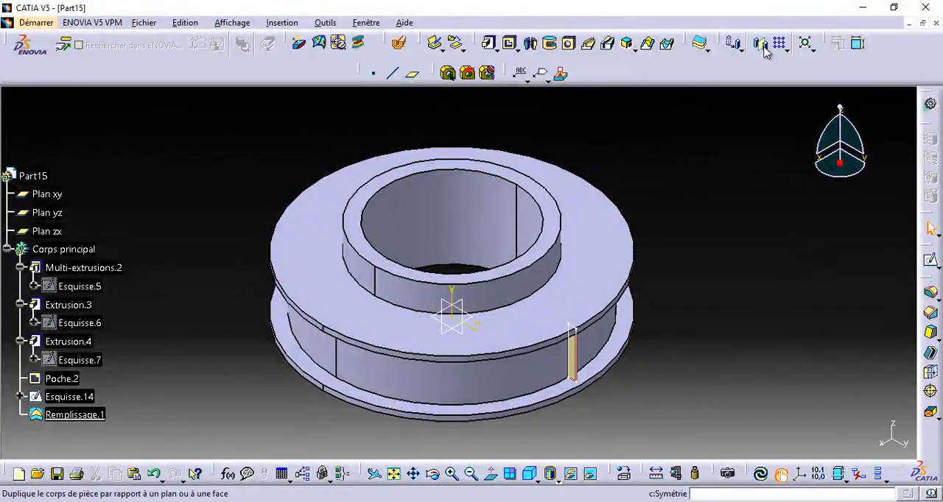
Thicken the rectangular fill surface between the flanges with first and second thicknesses of 0.5 mm each.
{"action": "left_click", "coordinate": [699, 43]}
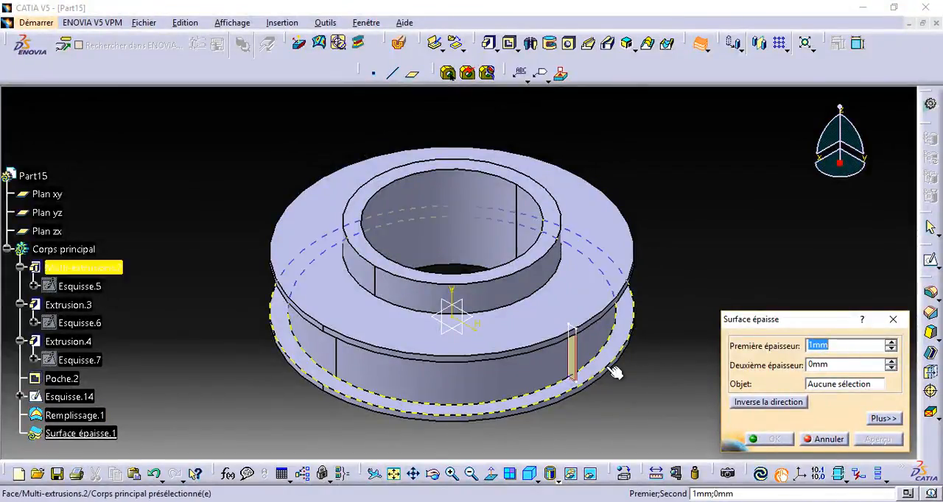
{"action": "left_click", "coordinate": [822, 365]}
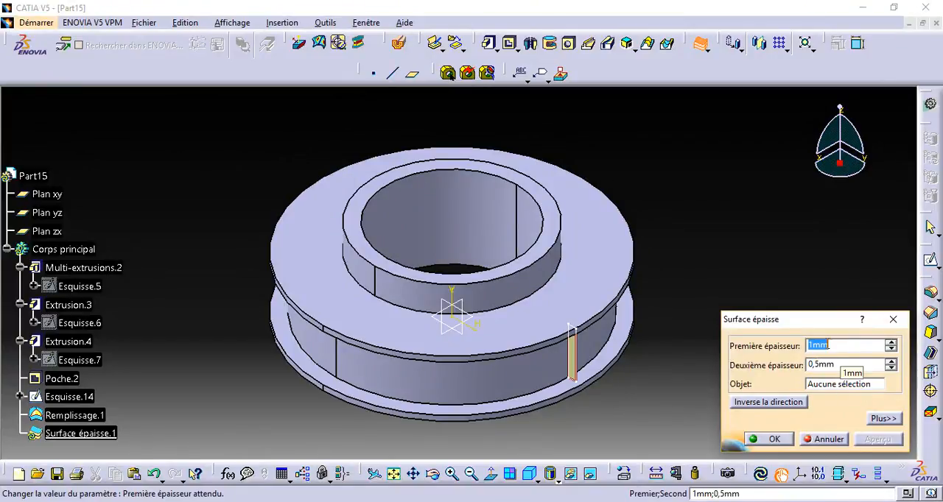
{"action": "left_click", "coordinate": [574, 368]}
{"action": "left_click", "coordinate": [854, 444]}
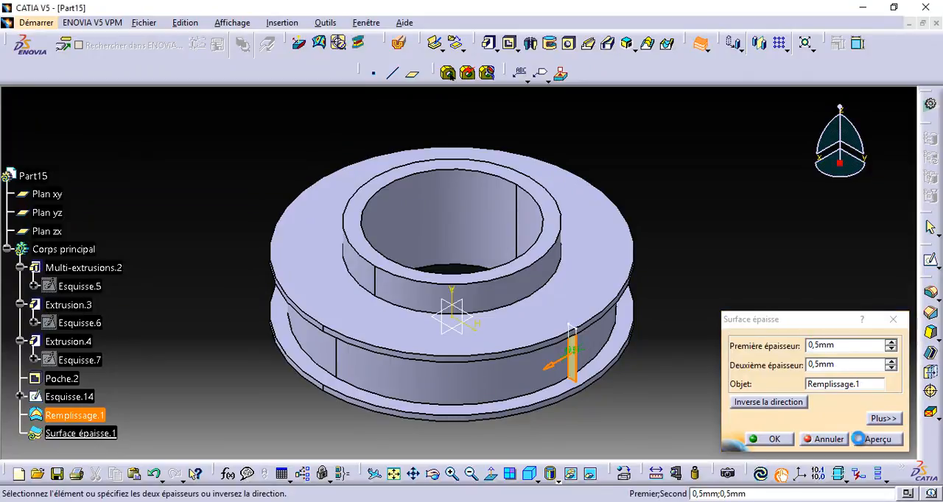
{"action": "left_click", "coordinate": [781, 443]}
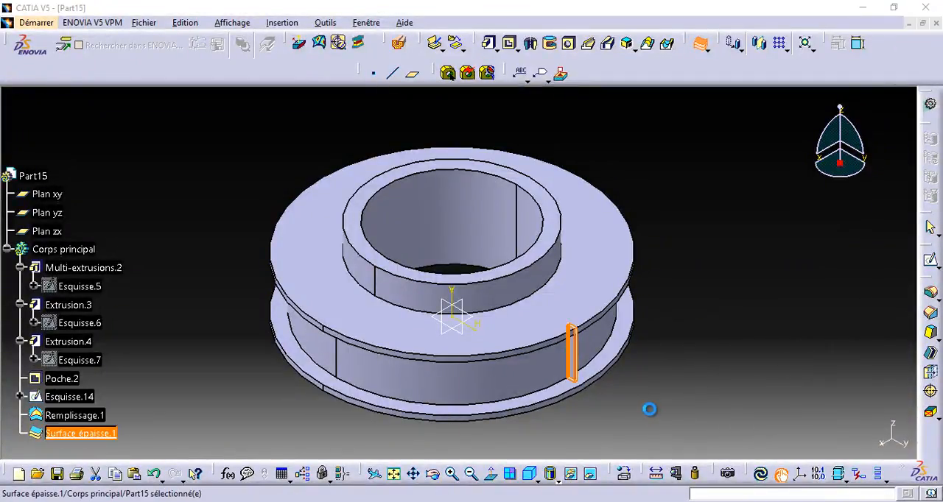
{"action": "left_click", "coordinate": [866, 438]}
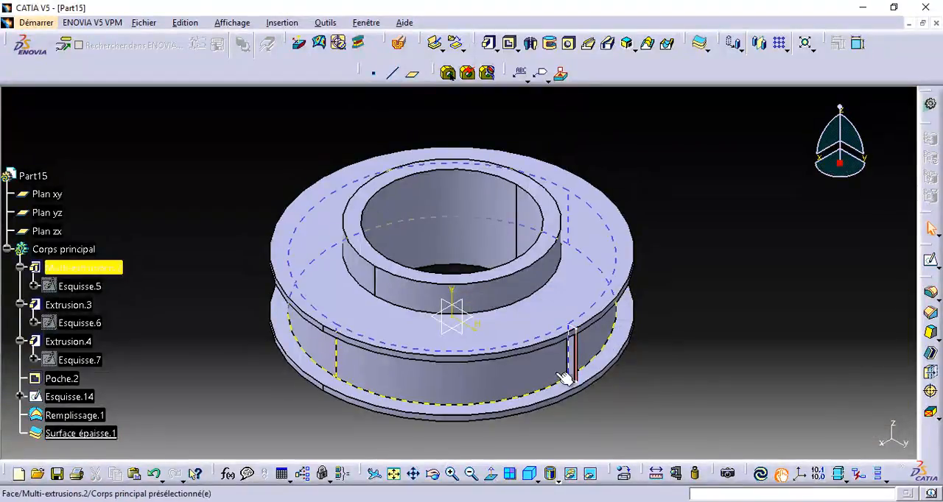
Hide the rectangular sketch and the fill surface, keeping the thickened rib displayed.
{"action": "right_click", "coordinate": [582, 338]}
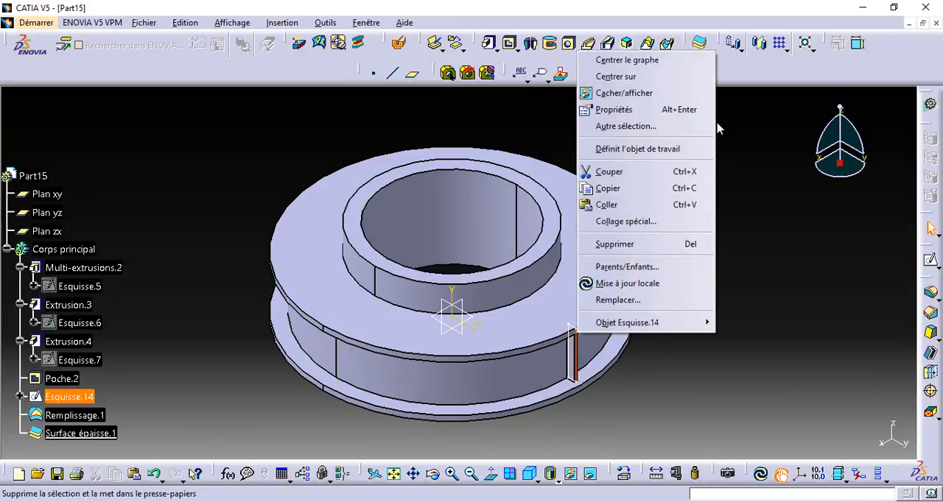
{"action": "left_click", "coordinate": [648, 92]}
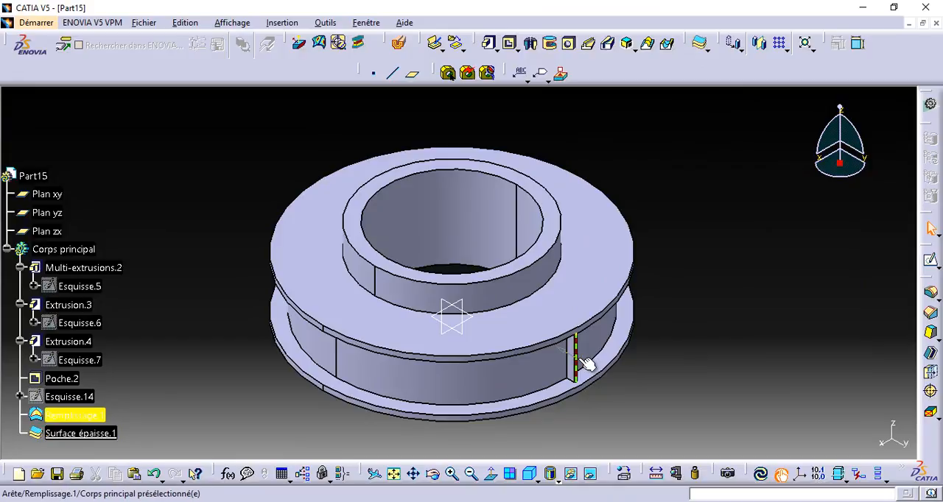
{"action": "right_click", "coordinate": [576, 357]}
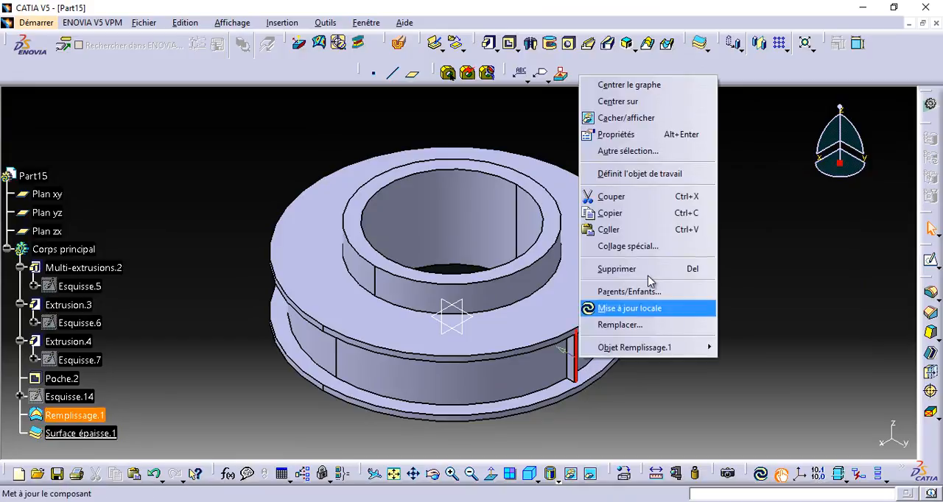
{"action": "left_click", "coordinate": [628, 120]}
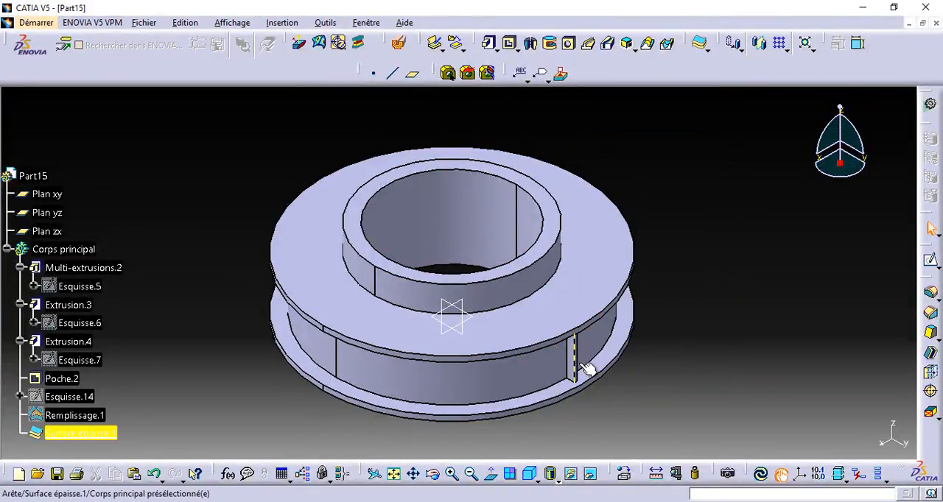
Create a circular pattern of the thickened rib as a complete crown with 40 instances around the Z axis.
{"action": "left_click", "coordinate": [573, 340]}
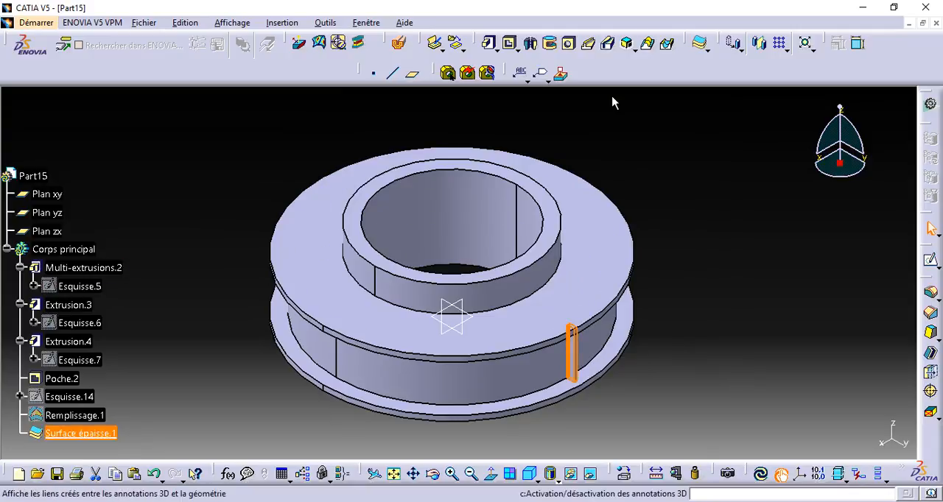
{"action": "left_click", "coordinate": [787, 50]}
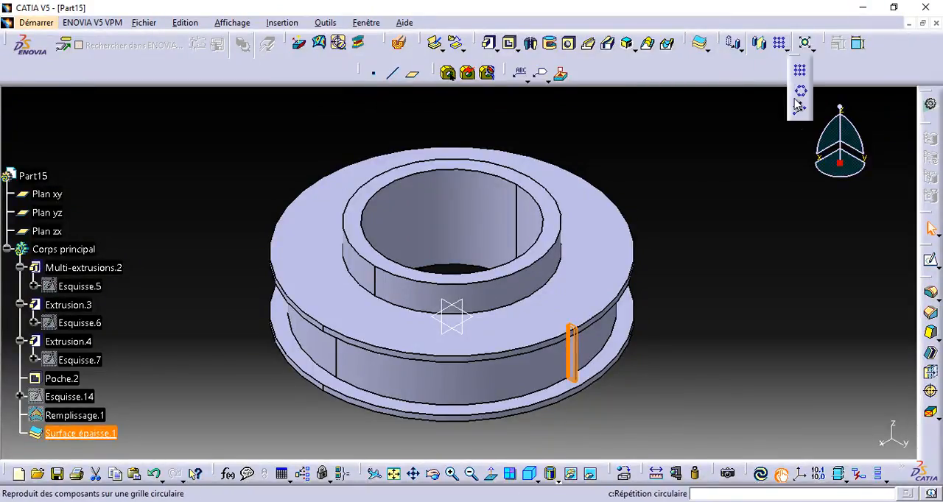
{"action": "left_click", "coordinate": [800, 96]}
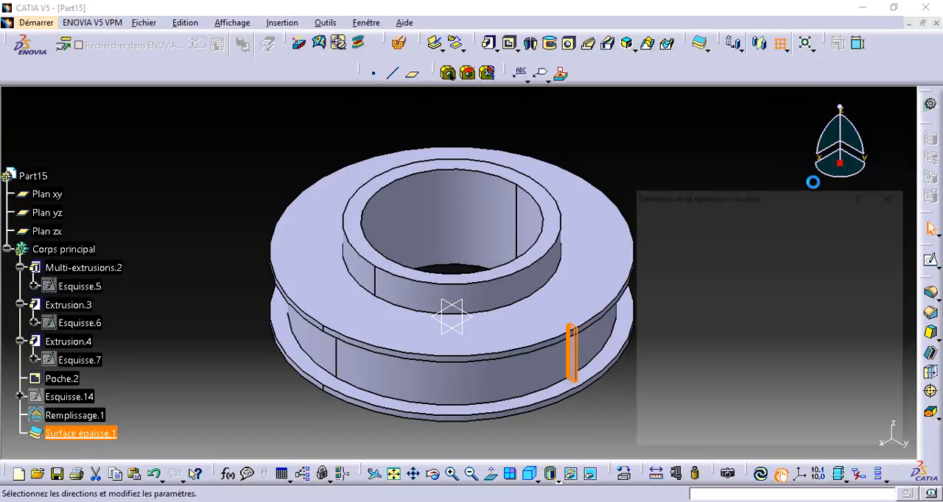
{"action": "left_click", "coordinate": [827, 242]}
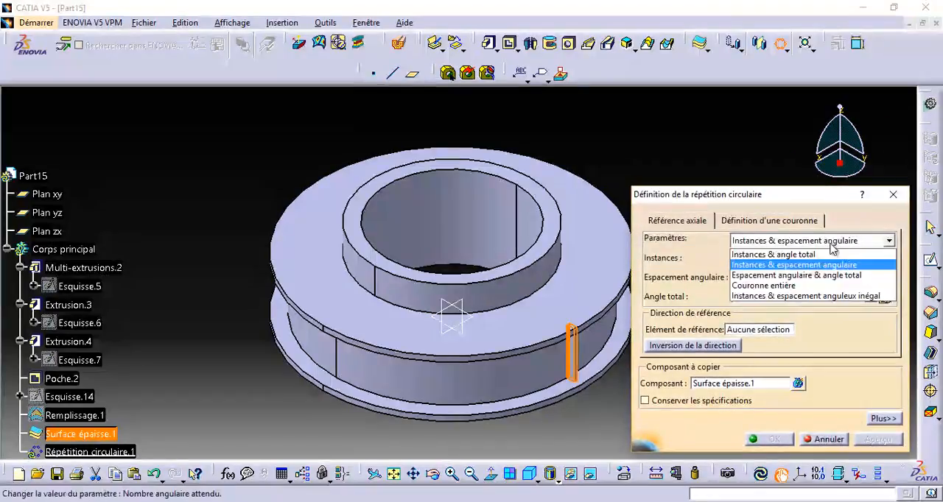
{"action": "left_click", "coordinate": [819, 286]}
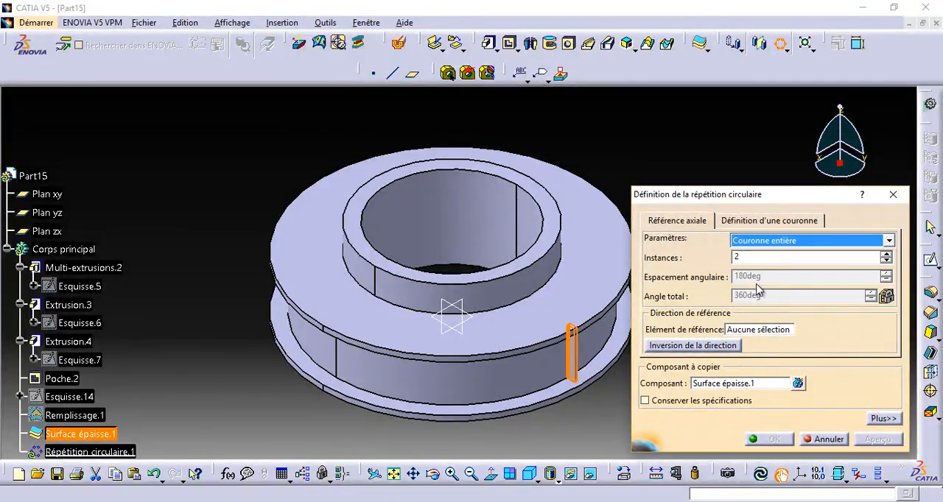
{"action": "left_click", "coordinate": [757, 257]}
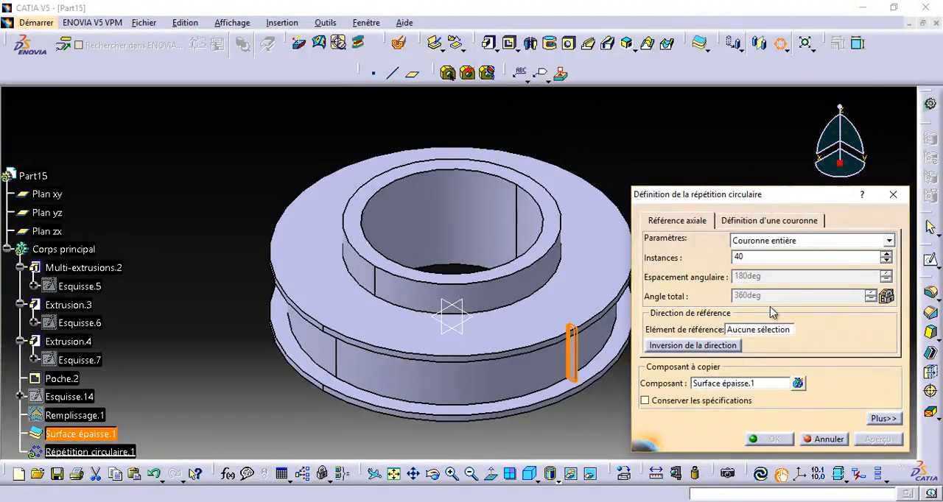
{"action": "right_click", "coordinate": [784, 335]}
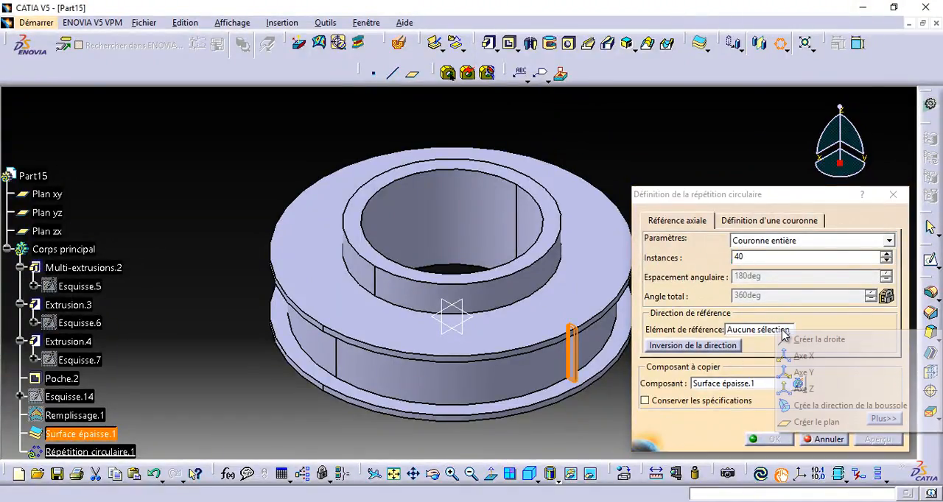
{"action": "left_click", "coordinate": [809, 389]}
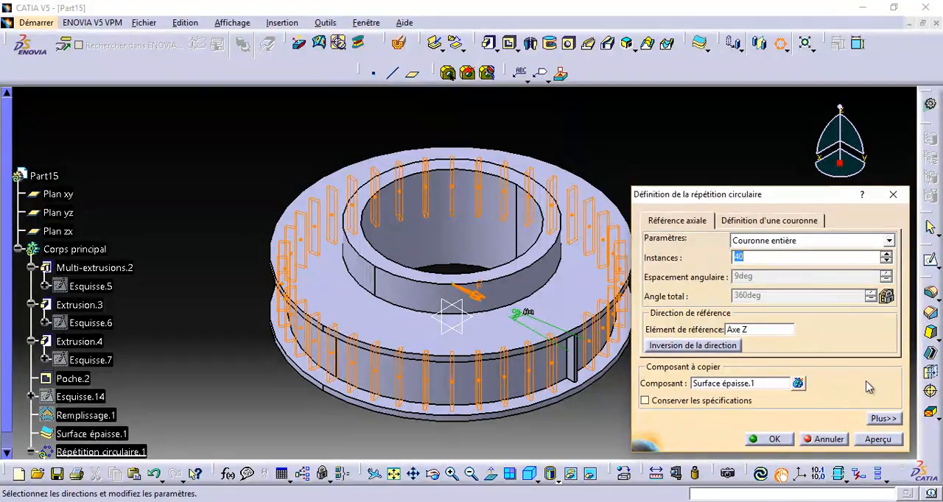
{"action": "left_click", "coordinate": [860, 440]}
{"action": "left_click", "coordinate": [776, 440]}
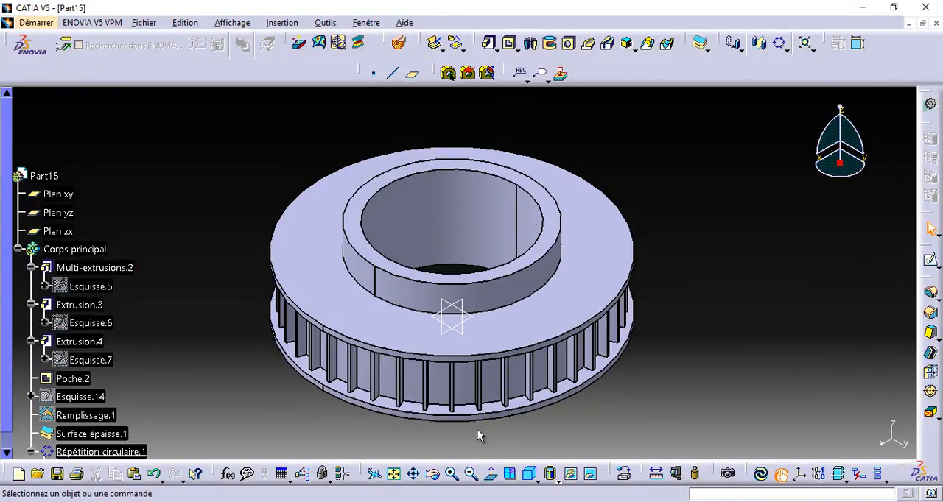
Edit the circular pattern of ribs and set its number of instances to 50.
{"action": "scroll", "coordinate": [153, 414], "scroll_direction": "down", "scroll_amount": 1}
{"action": "double_click", "coordinate": [110, 409]}
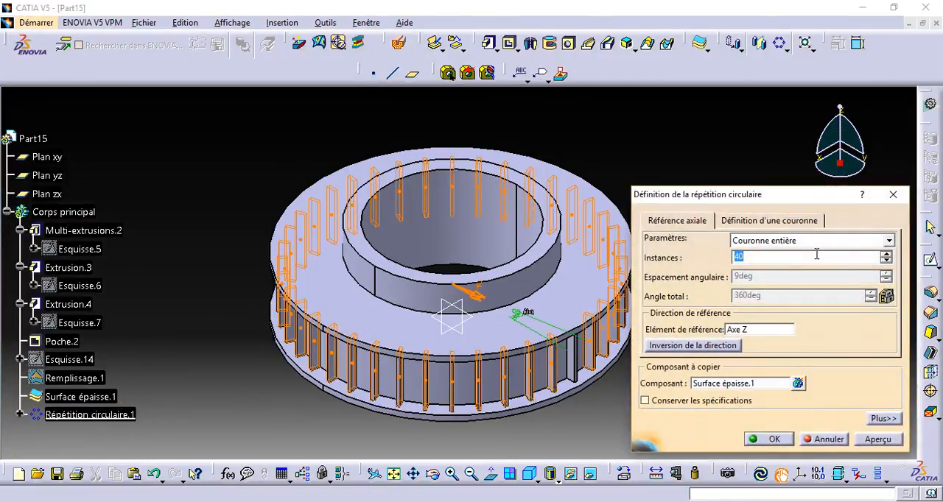
{"action": "left_click", "coordinate": [877, 439]}
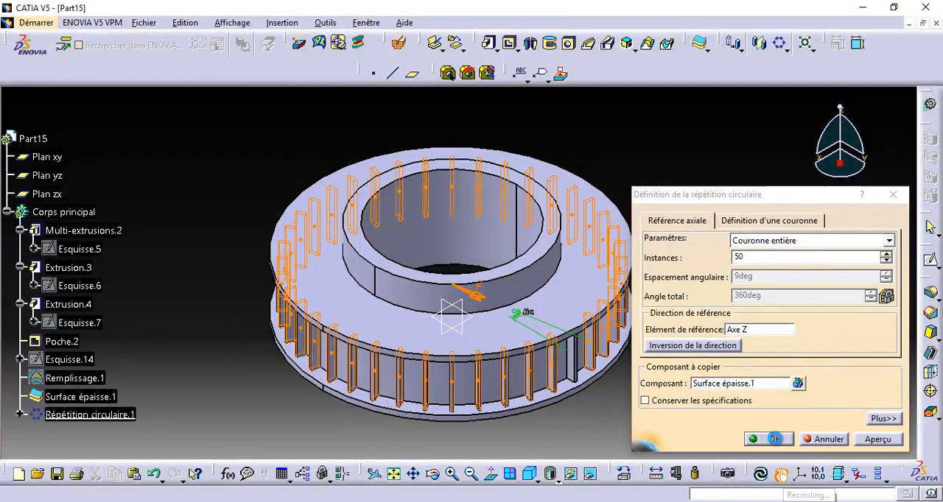
{"action": "left_click", "coordinate": [785, 444]}
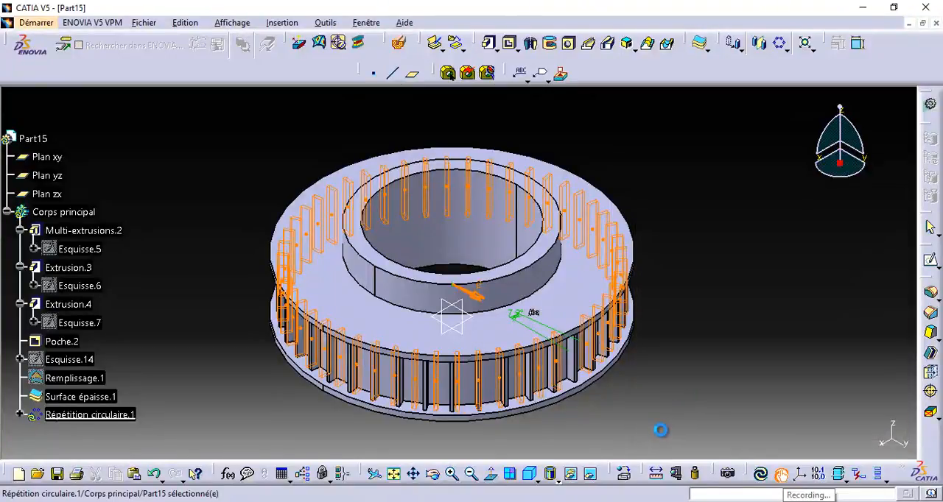
Examine the patterned ribs between the flanges from several angles and close up, ending in the standard isometric view.
{"action": "left_click_drag", "start_coordinate": [482, 443], "coordinate": [412, 412]}
{"action": "left_click", "coordinate": [452, 475]}
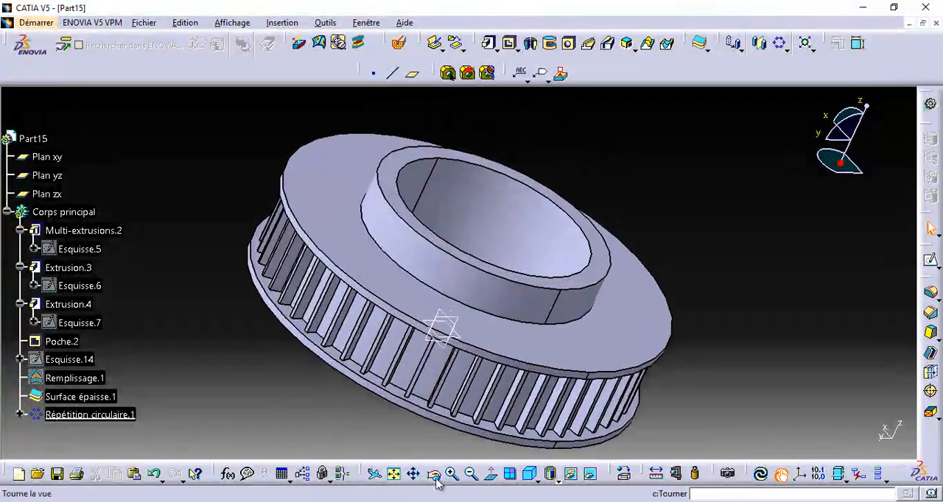
{"action": "left_click", "coordinate": [434, 476]}
{"action": "left_click_drag", "start_coordinate": [458, 435], "coordinate": [800, 337]}
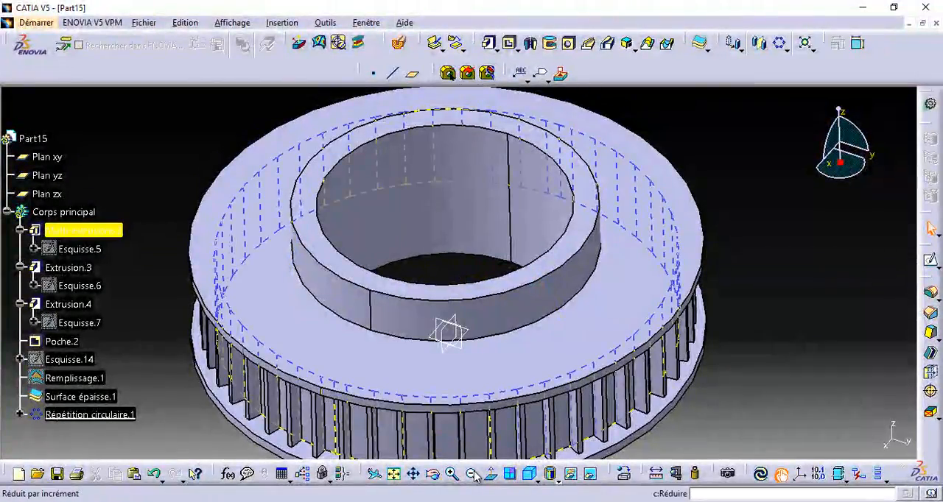
{"action": "left_click", "coordinate": [472, 474]}
{"action": "left_click", "coordinate": [473, 472]}
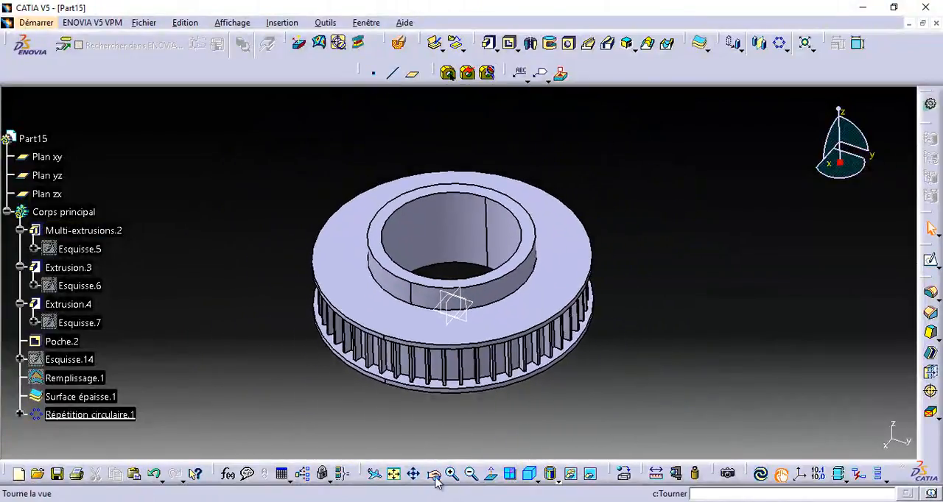
{"action": "left_click_drag", "start_coordinate": [441, 476], "coordinate": [417, 442]}
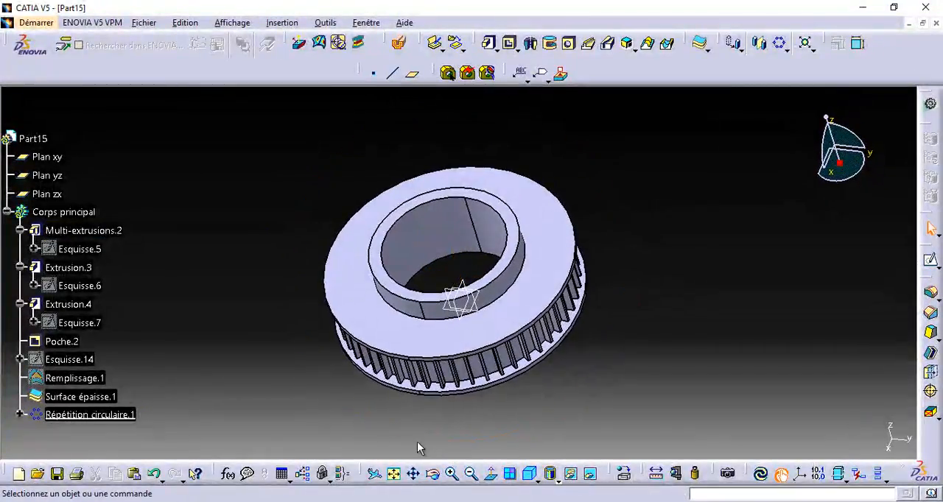
{"action": "left_click", "coordinate": [532, 475]}
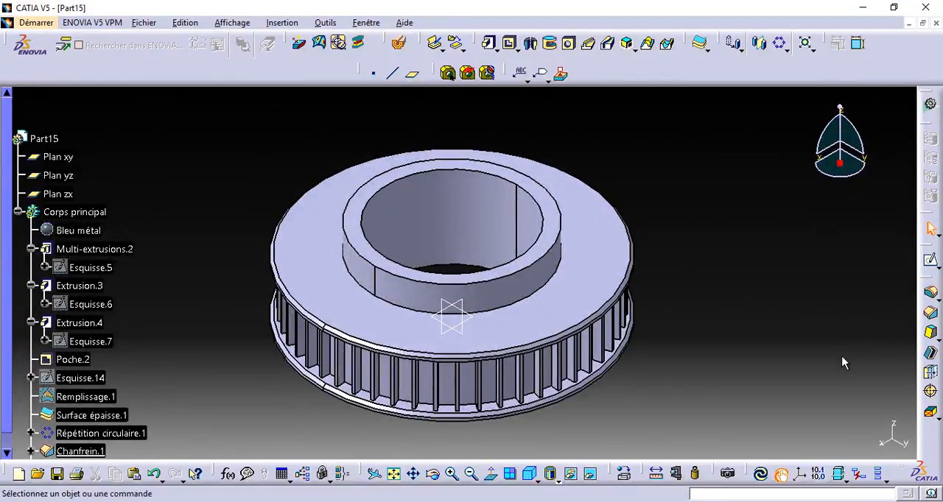
Render the current isometric view of the part with Photo Studio Easy.
{"action": "left_click", "coordinate": [733, 484]}
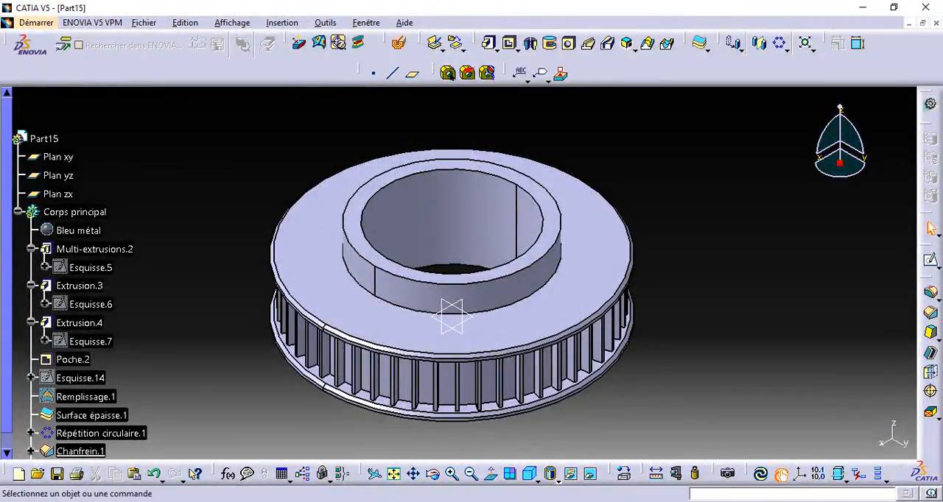
{"action": "left_click", "coordinate": [736, 476]}
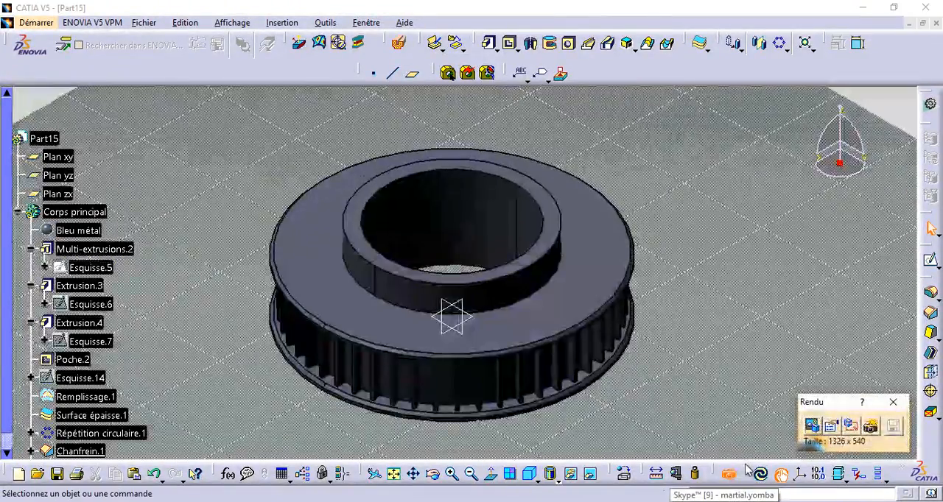
{"action": "left_click", "coordinate": [870, 427]}
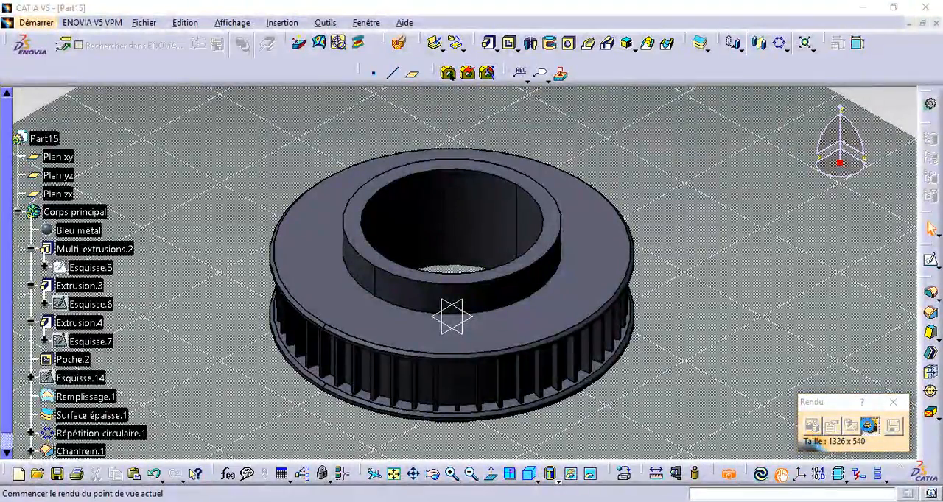